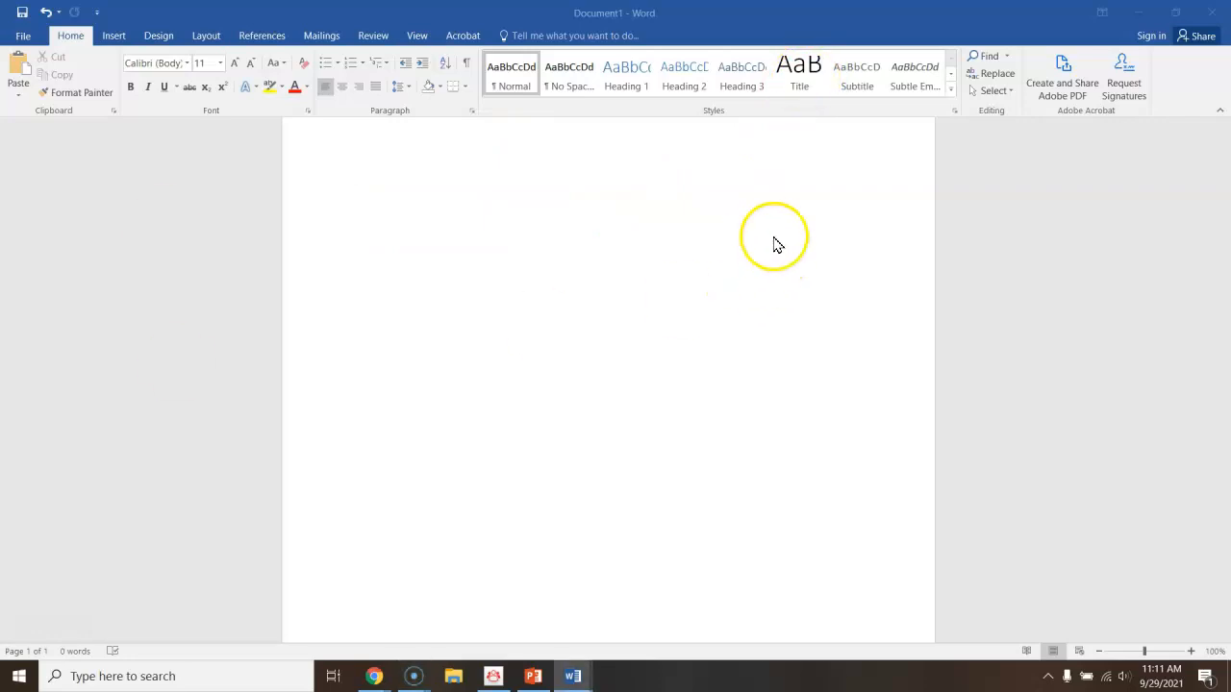
Step: Enter "Birds of Maine" at the start of the document in the Title style
{"action": "left_click", "coordinate": [807, 73]}
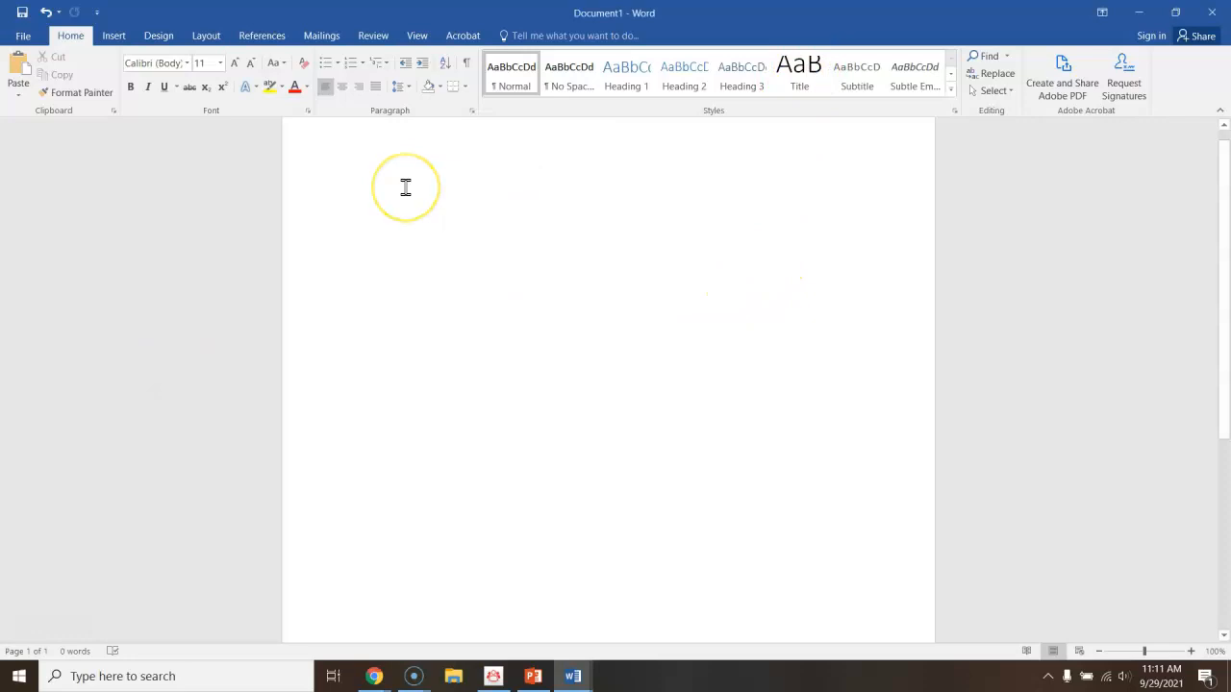
{"action": "type", "text": "Bird"}
{"action": "key", "text": "BackSpace"}
{"action": "key", "text": "BackSpace"}
{"action": "key", "text": "BackSpace"}
{"action": "key", "text": "BackSpace"}
{"action": "left_click", "coordinate": [800, 64]}
{"action": "type", "text": "Birds of Maine"}
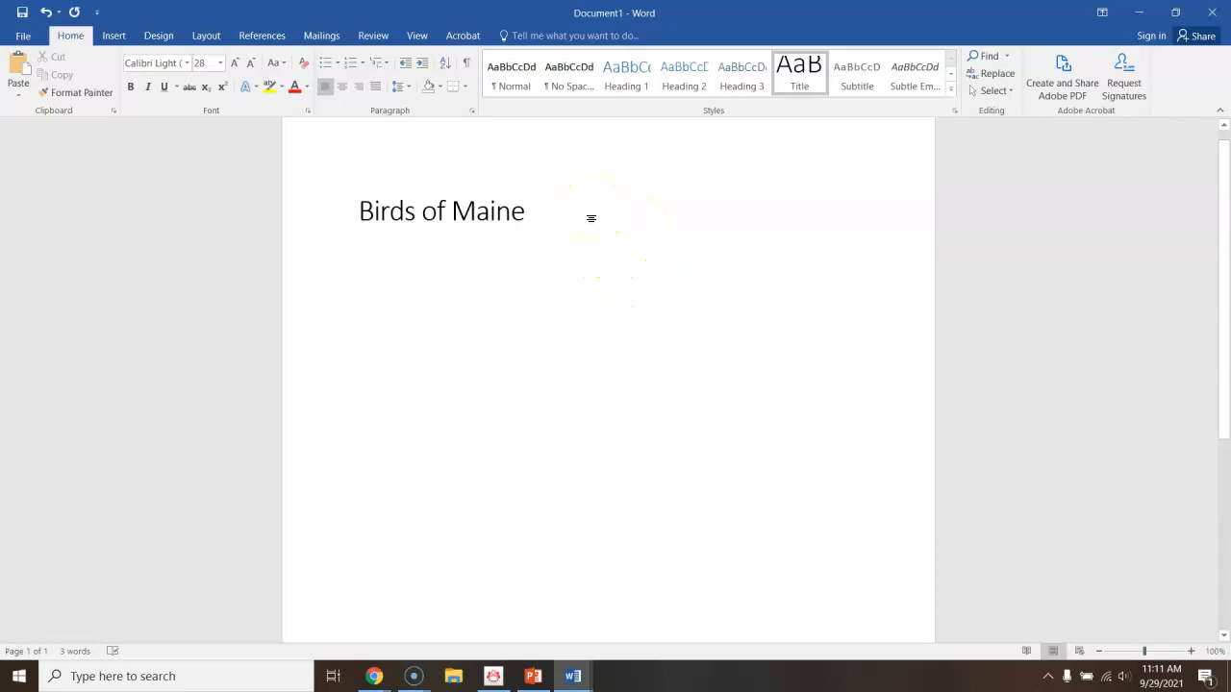
Step: Add the heading "Blue Heron" in the Heading 1 style on a new line below the title
{"action": "key", "text": "Return"}
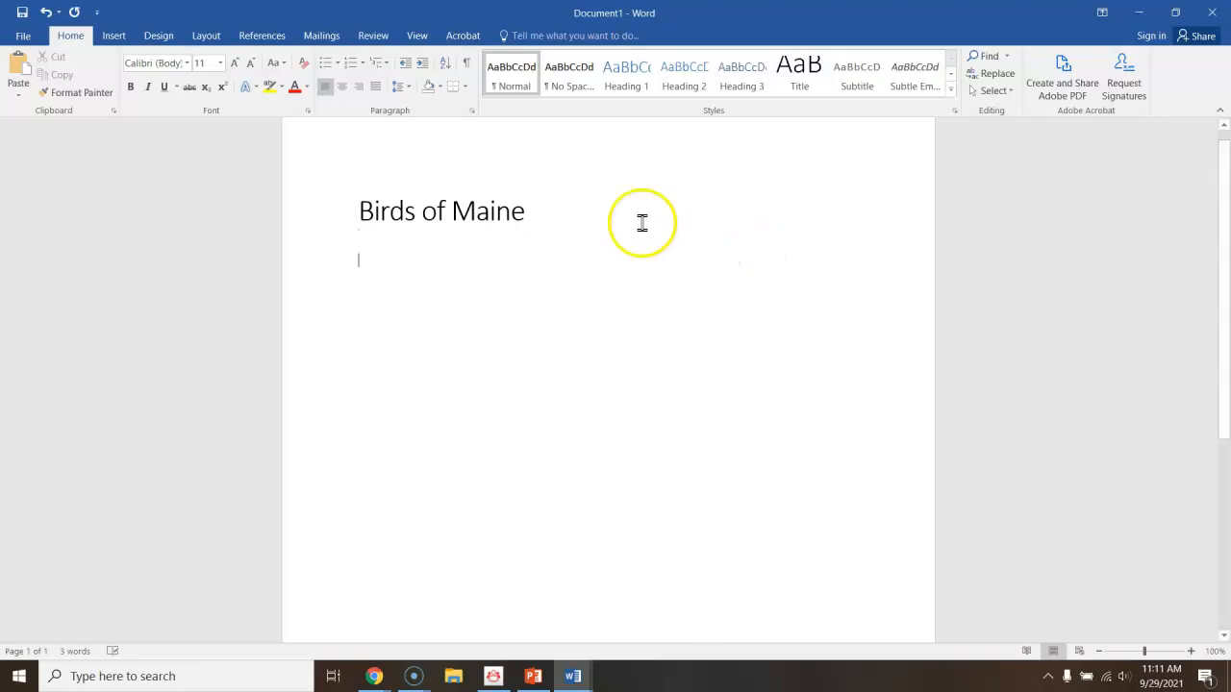
{"action": "left_click", "coordinate": [622, 79]}
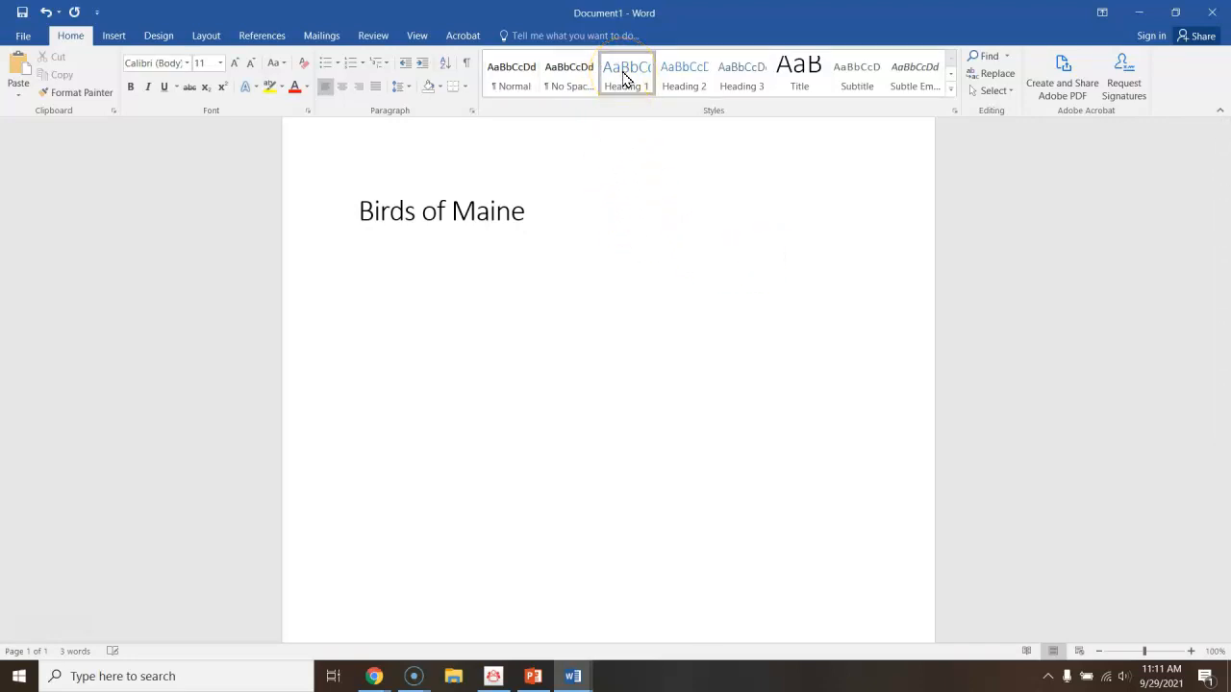
{"action": "type", "text": "Blue Heron"}
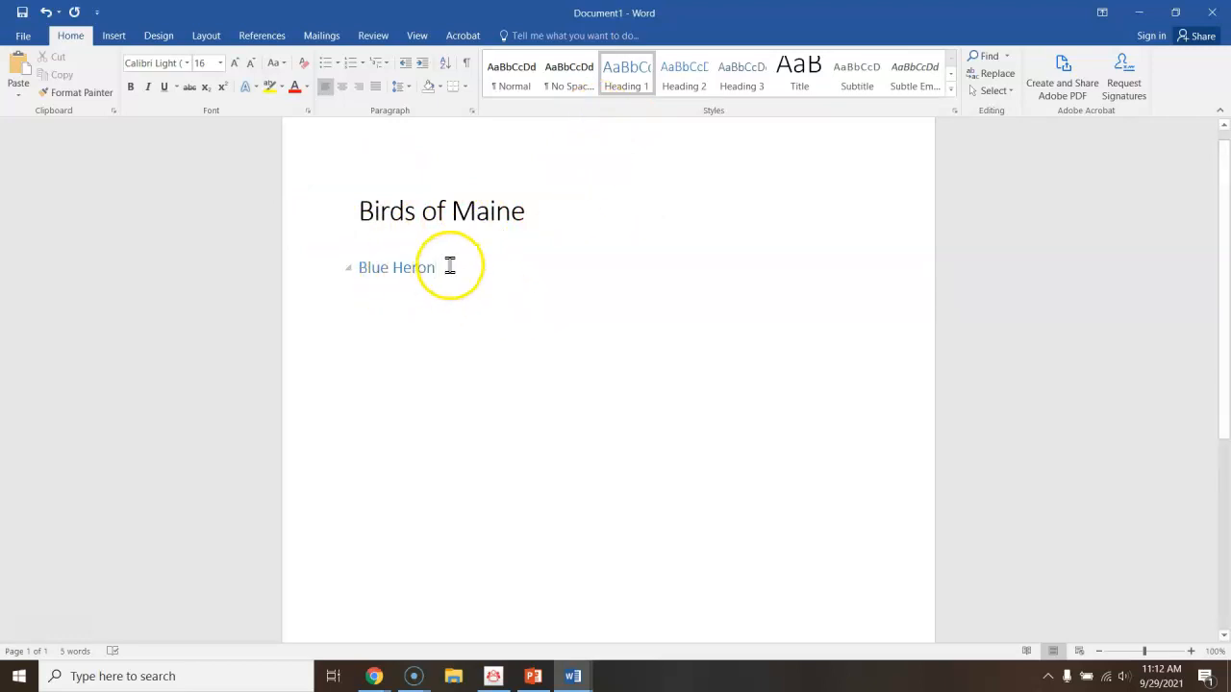
Step: Write the body sentence "Blue Herons are often found near bodies of water." in Normal style under the Blue Heron heading
{"action": "key", "text": "Return"}
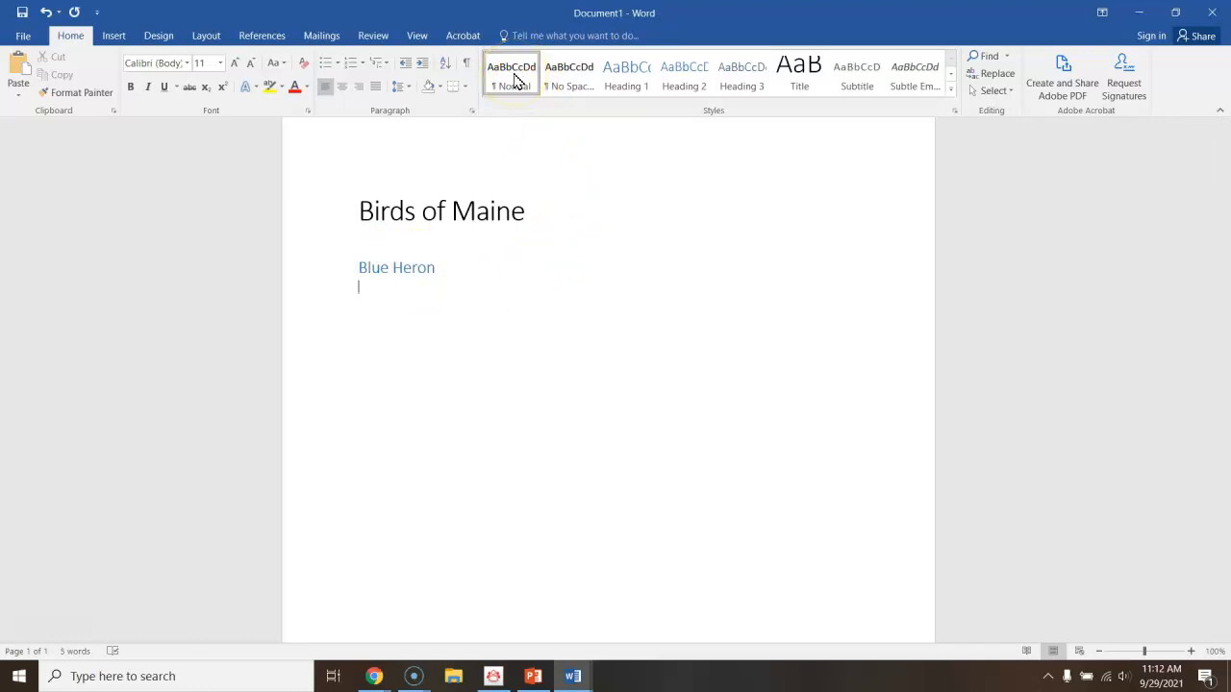
{"action": "type", "text": "Blue heron"}
{"action": "key", "text": "BackSpace"}
{"action": "key", "text": "BackSpace"}
{"action": "key", "text": "BackSpace"}
{"action": "key", "text": "BackSpace"}
{"action": "key", "text": "BackSpace"}
{"action": "type", "text": "Herons are often found near bodies of water."}
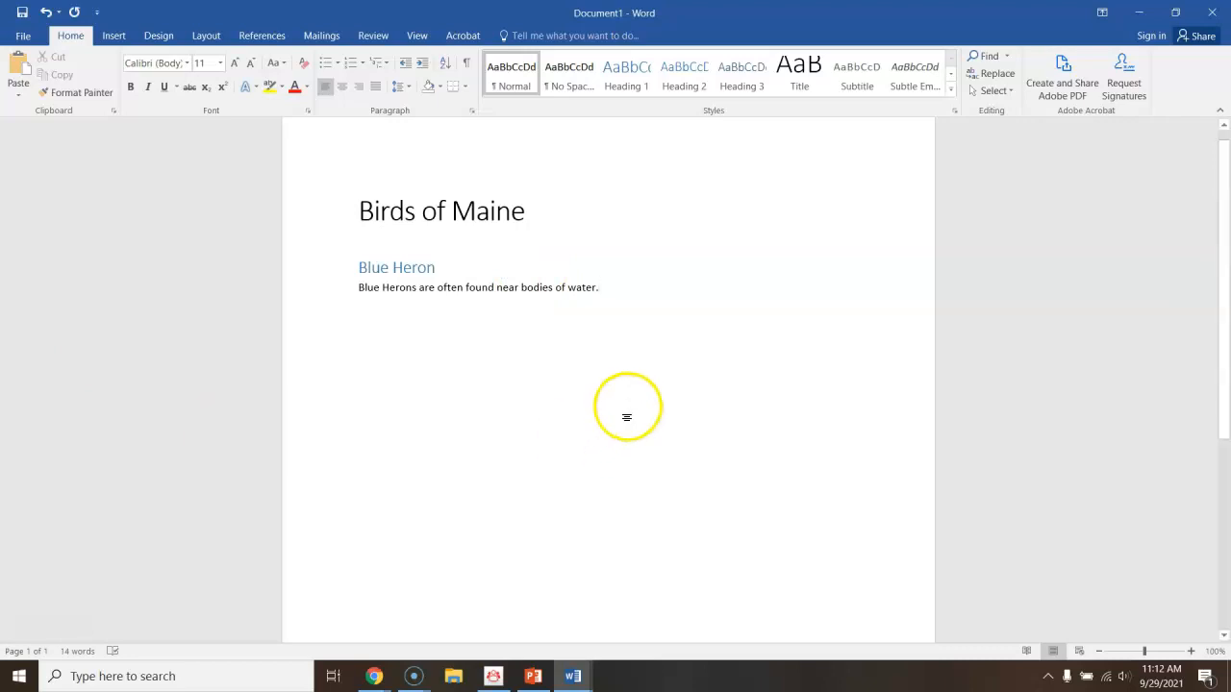
Step: Add the heading "Bald Eagle" in the Heading 2 style, leaving an empty line after the heron sentence
{"action": "key", "text": "Return"}
{"action": "key", "text": "Return"}
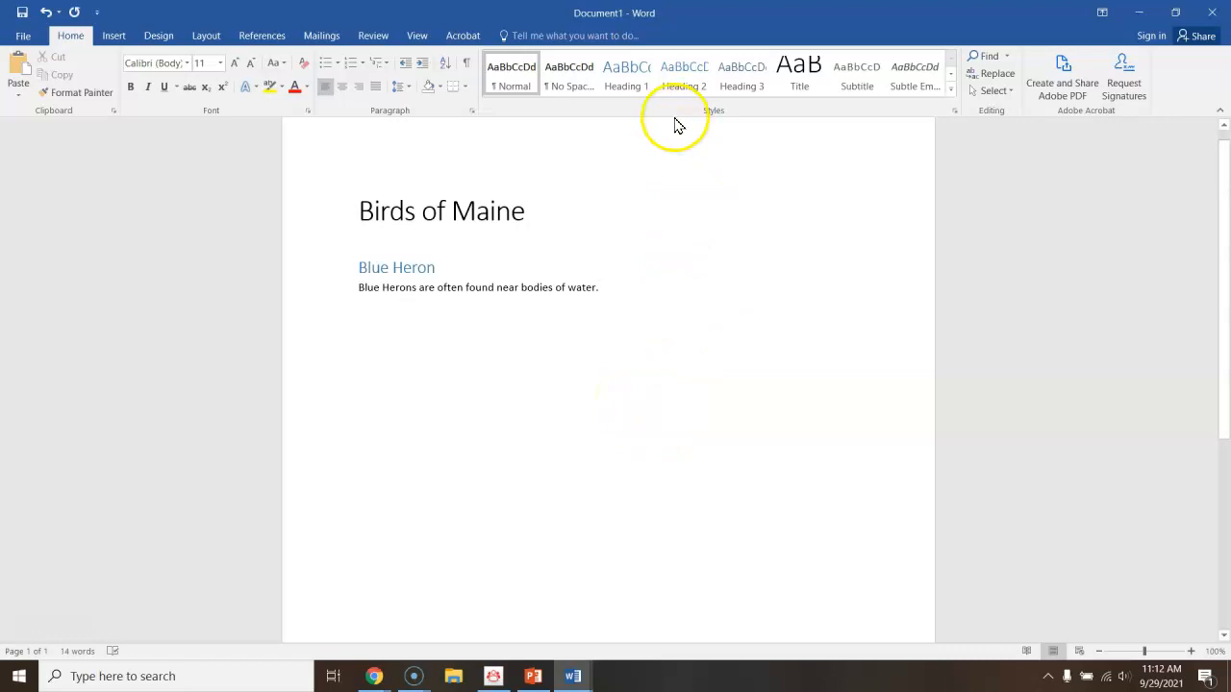
{"action": "left_click", "coordinate": [686, 86]}
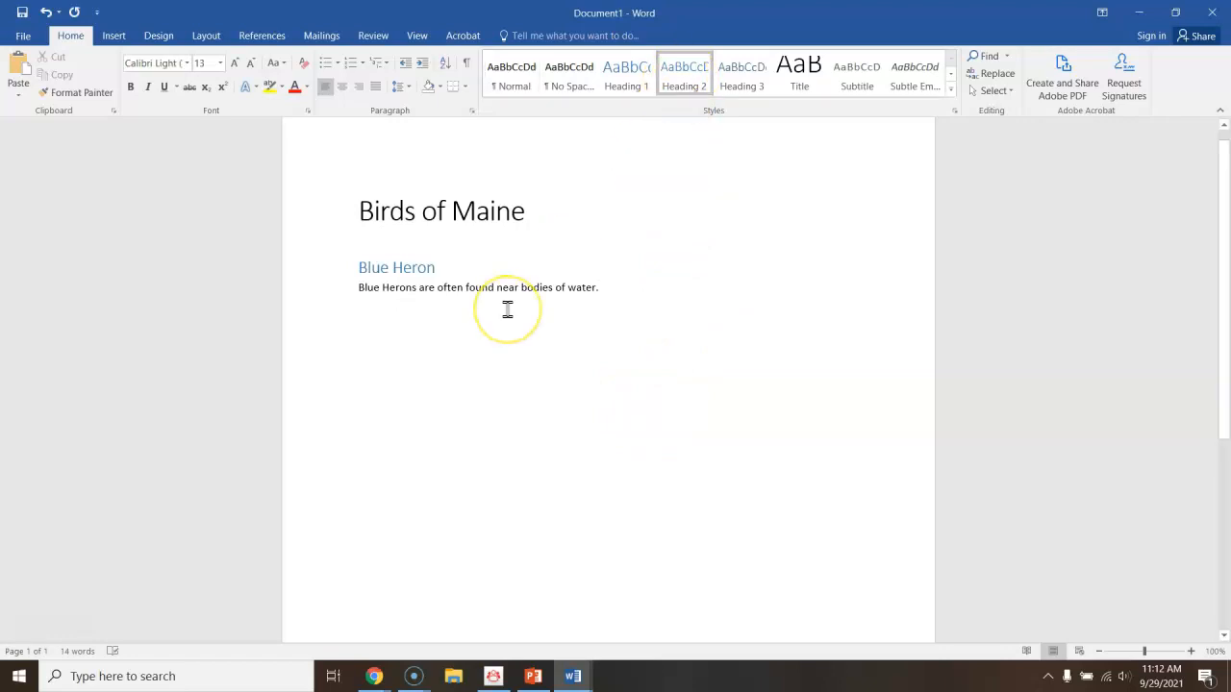
{"action": "type", "text": "Bald"}
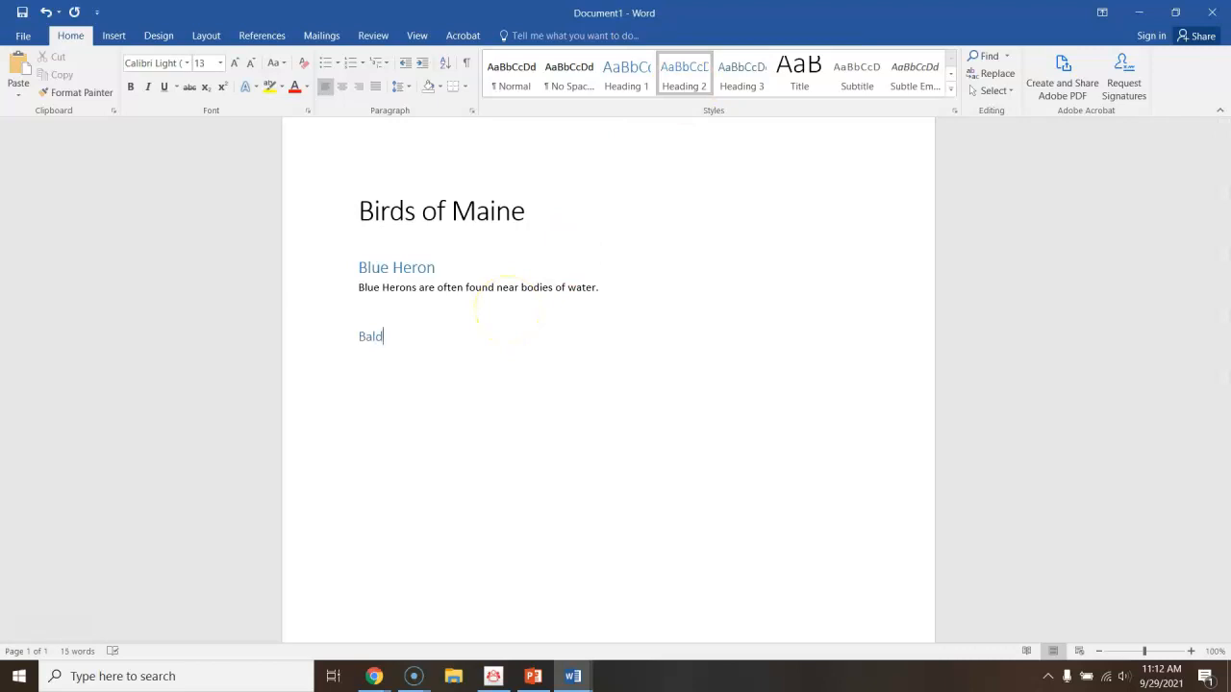
{"action": "type", "text": " Eagle"}
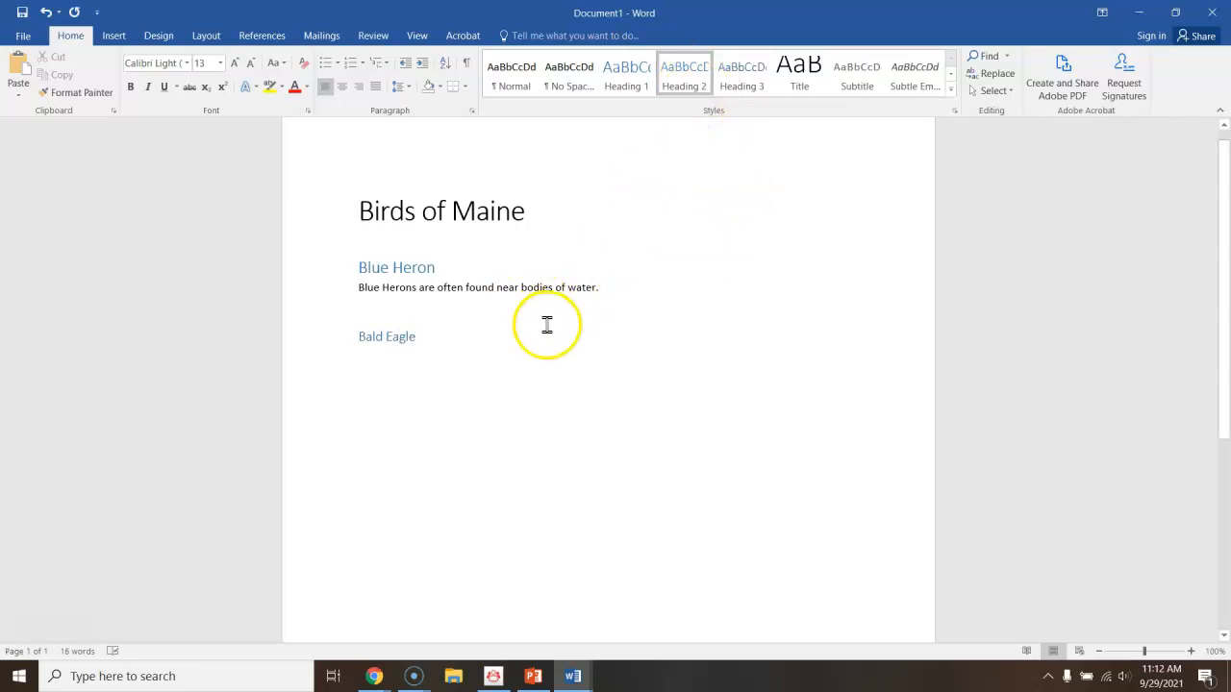
Step: Write the body sentence "Bald Eagles eat fish." in Normal style under the Bald Eagle heading
{"action": "key", "text": "Return"}
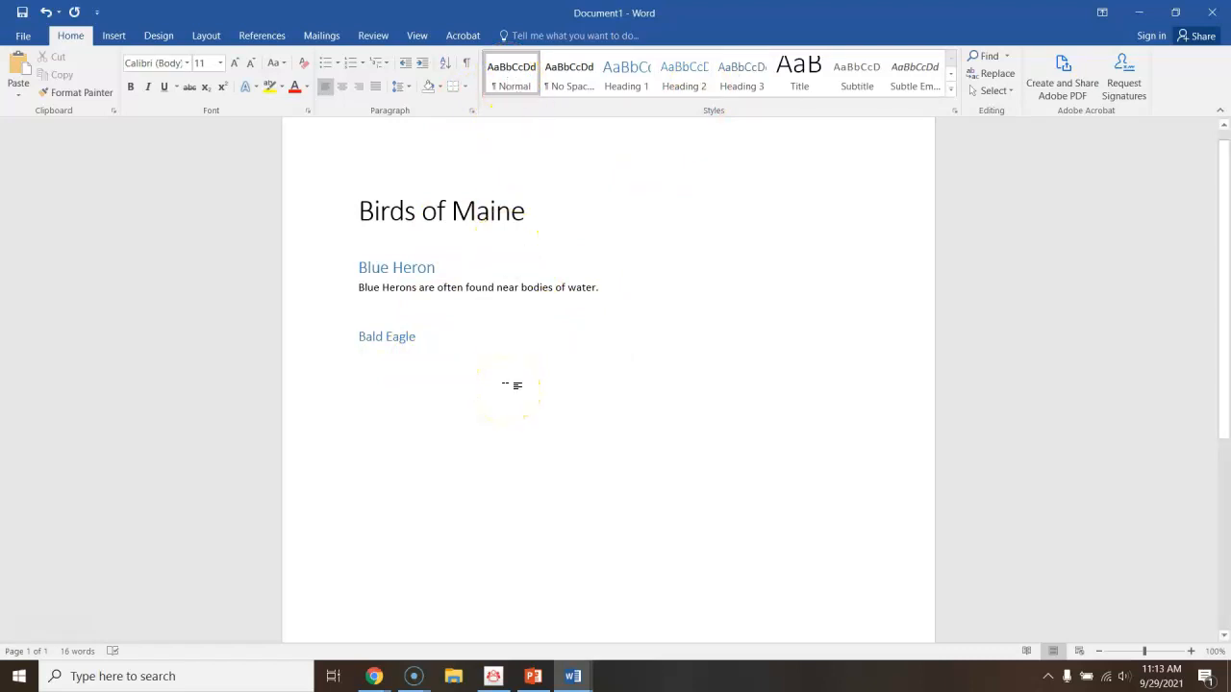
{"action": "type", "text": "Bald Eagle"}
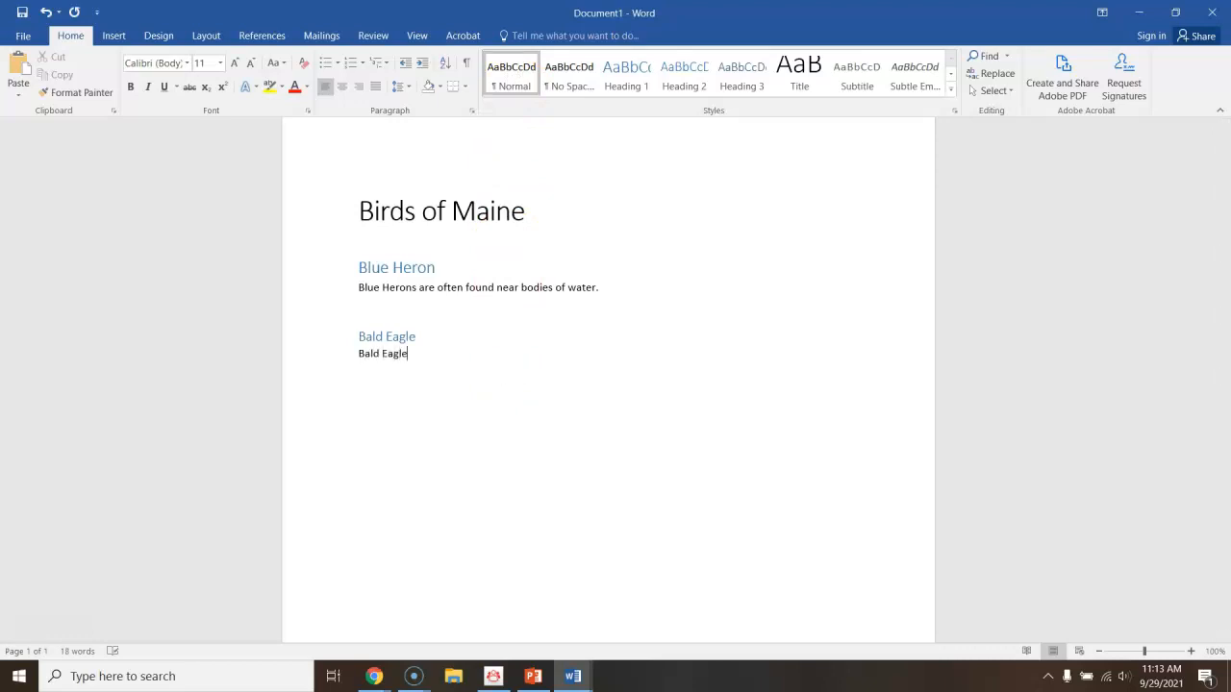
{"action": "type", "text": "s eat fish."}
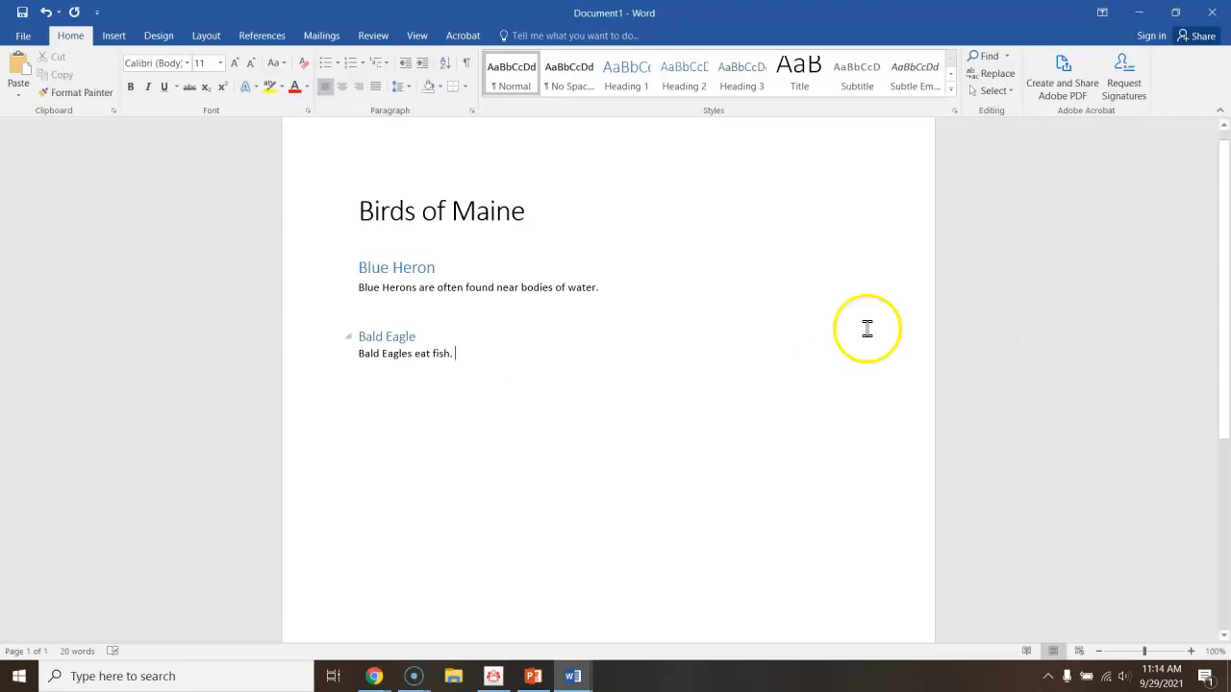
Step: Insert the first online picture found for "blue heron" on a new line below the Blue Heron sentence
{"action": "left_click", "coordinate": [610, 287]}
{"action": "key", "text": "Return"}
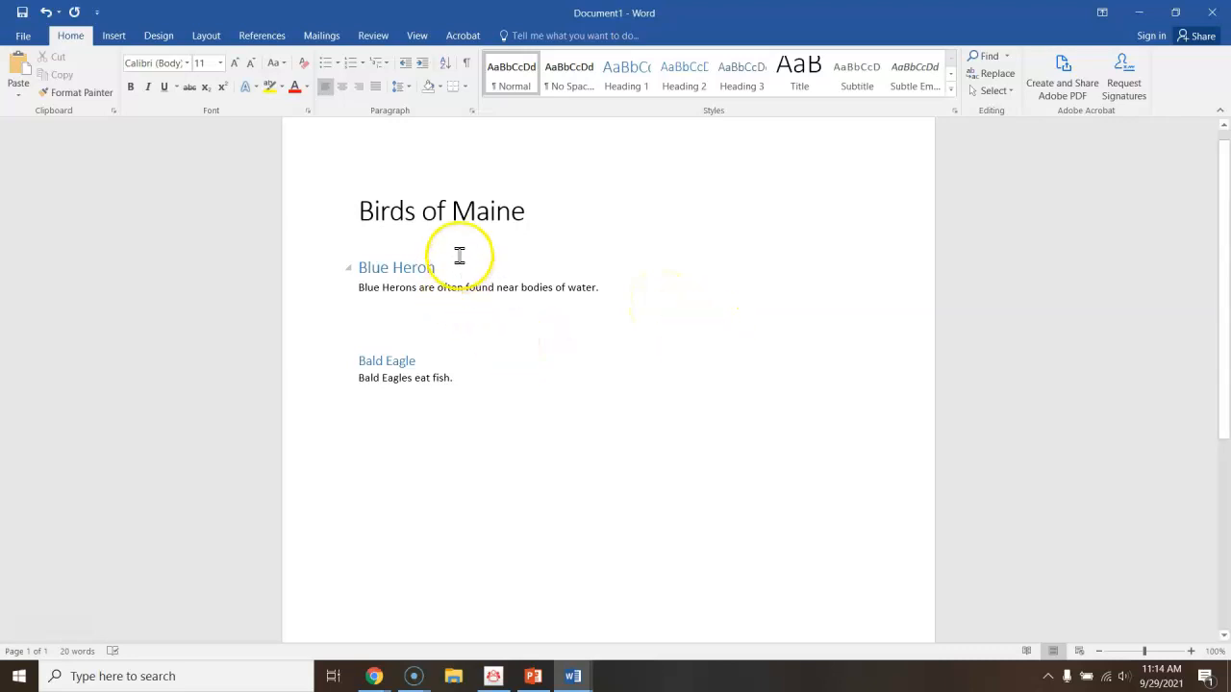
{"action": "left_click", "coordinate": [113, 36]}
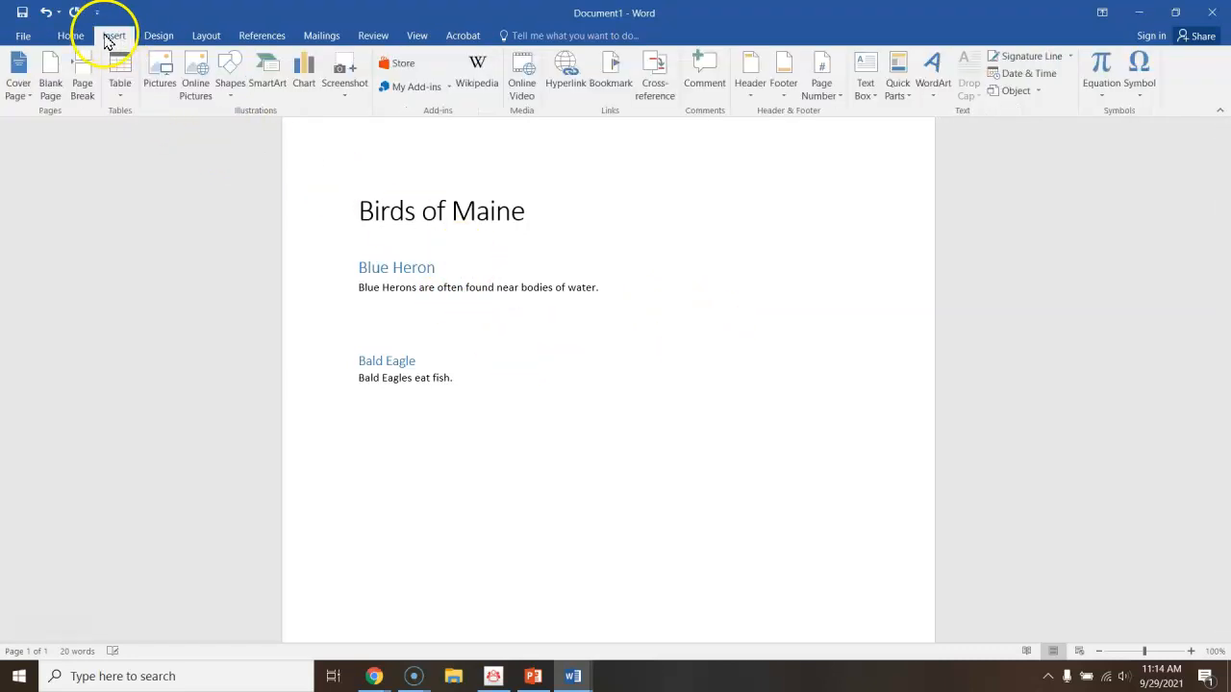
{"action": "left_click", "coordinate": [195, 83]}
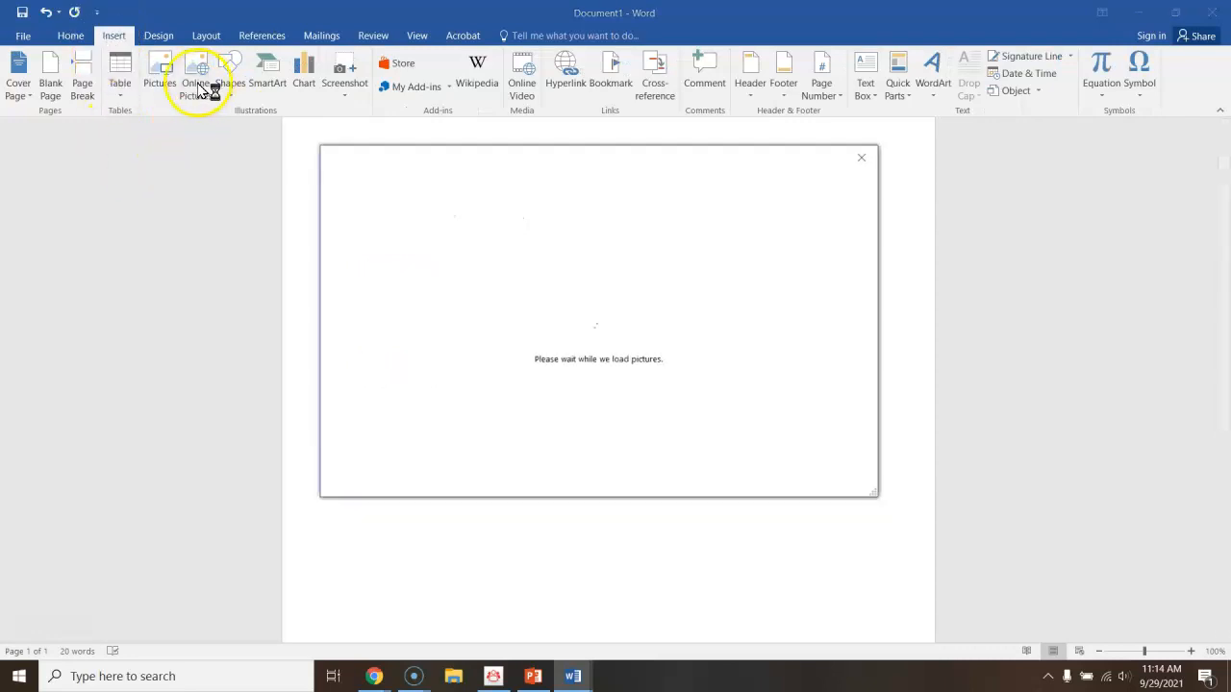
{"action": "left_click", "coordinate": [690, 242]}
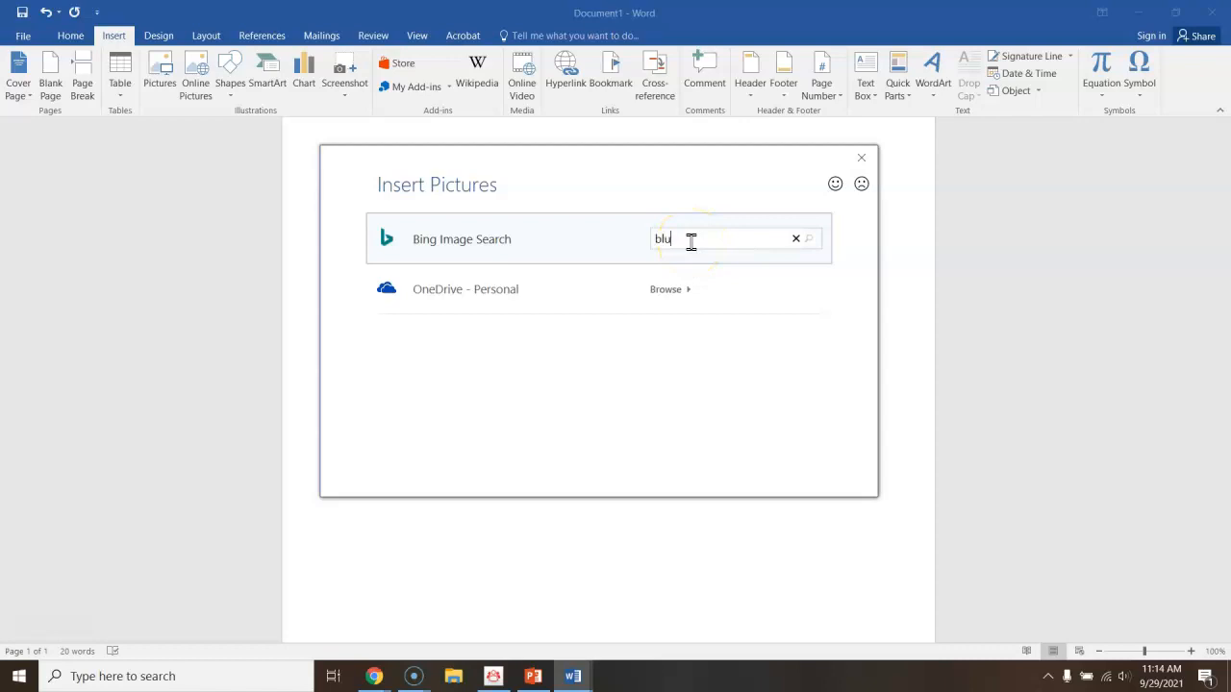
{"action": "key", "text": "Return"}
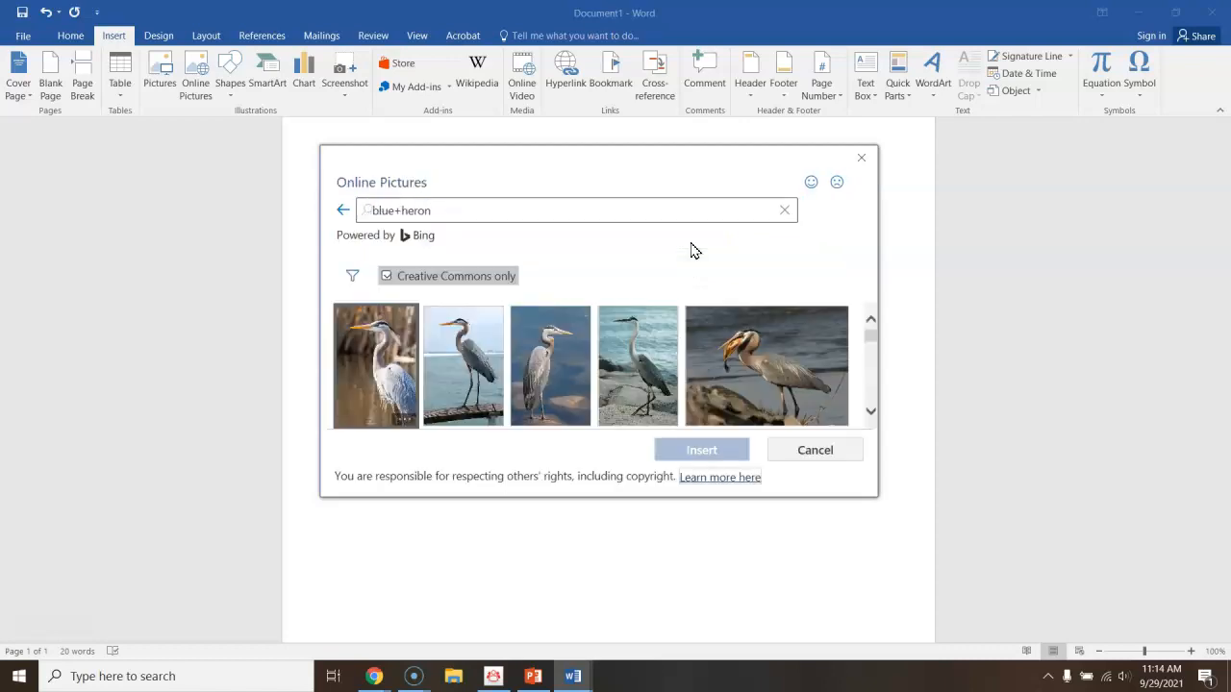
{"action": "left_click", "coordinate": [621, 220]}
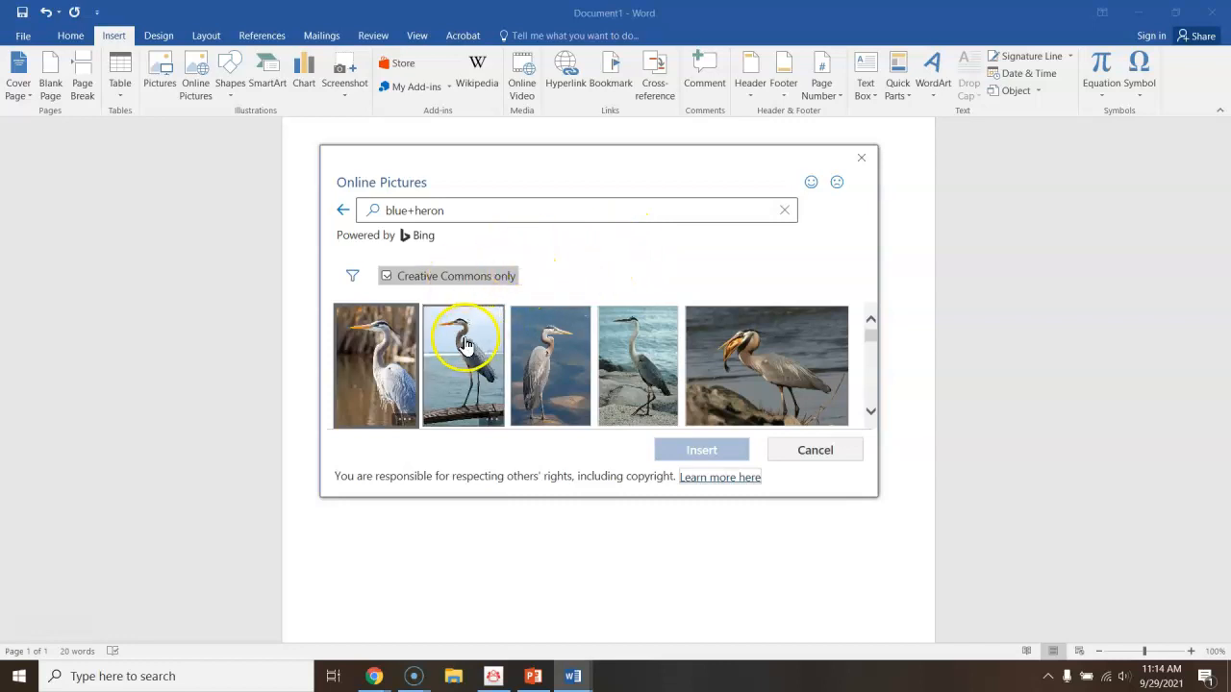
{"action": "left_click", "coordinate": [373, 358]}
{"action": "left_click", "coordinate": [712, 452]}
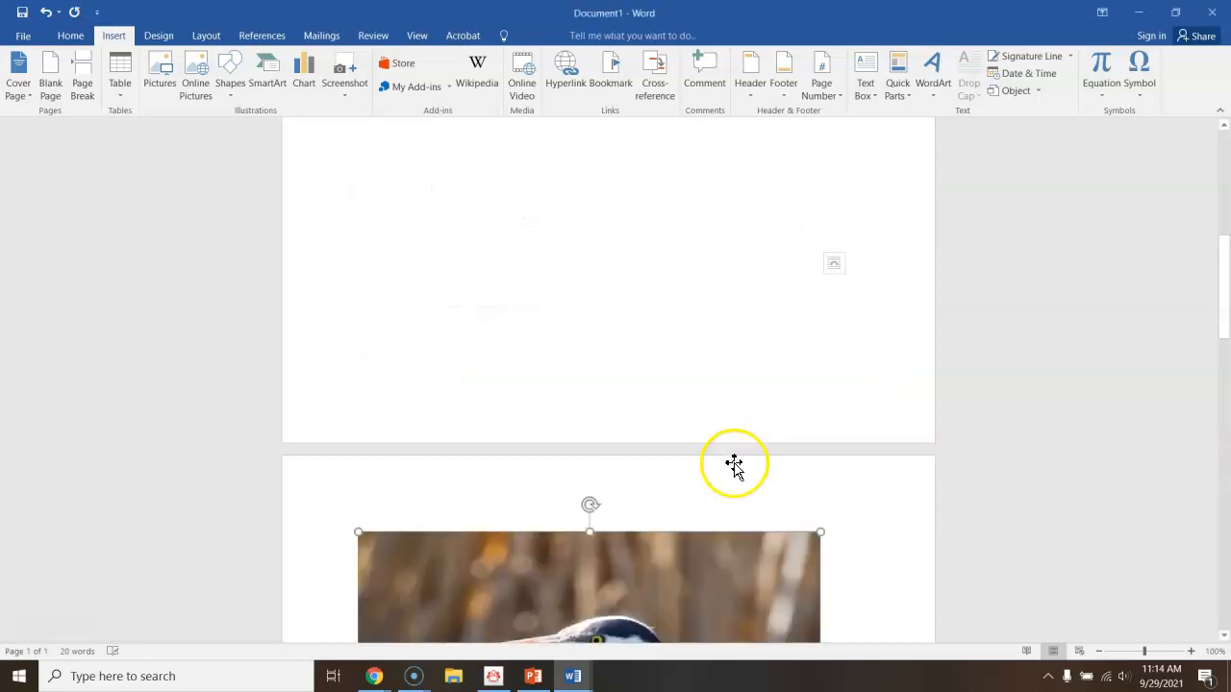
Step: Shrink the heron picture proportionally to about 3.09" high and 2.06" wide, then deselect it
{"action": "scroll", "coordinate": [728, 481], "scroll_direction": "down", "scroll_amount": 5}
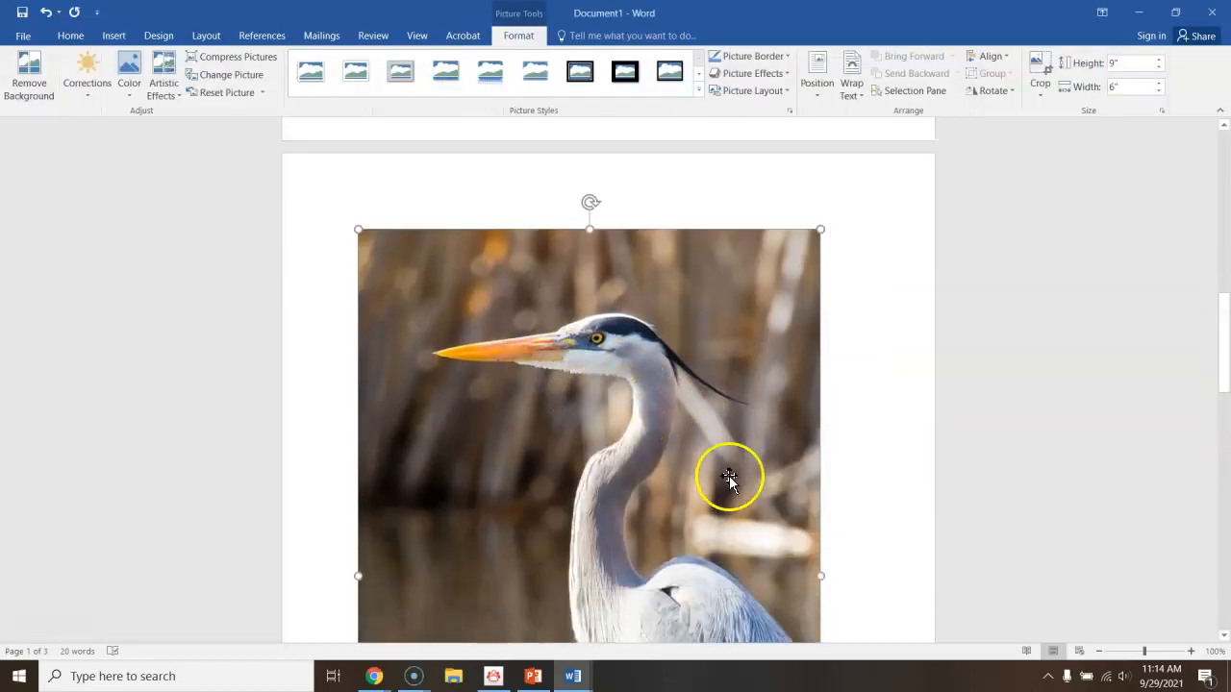
{"action": "scroll", "coordinate": [808, 529], "scroll_direction": "down", "scroll_amount": 2}
{"action": "left_click_drag", "start_coordinate": [818, 558], "coordinate": [736, 433]}
{"action": "left_click_drag", "start_coordinate": [674, 358], "coordinate": [522, 170]}
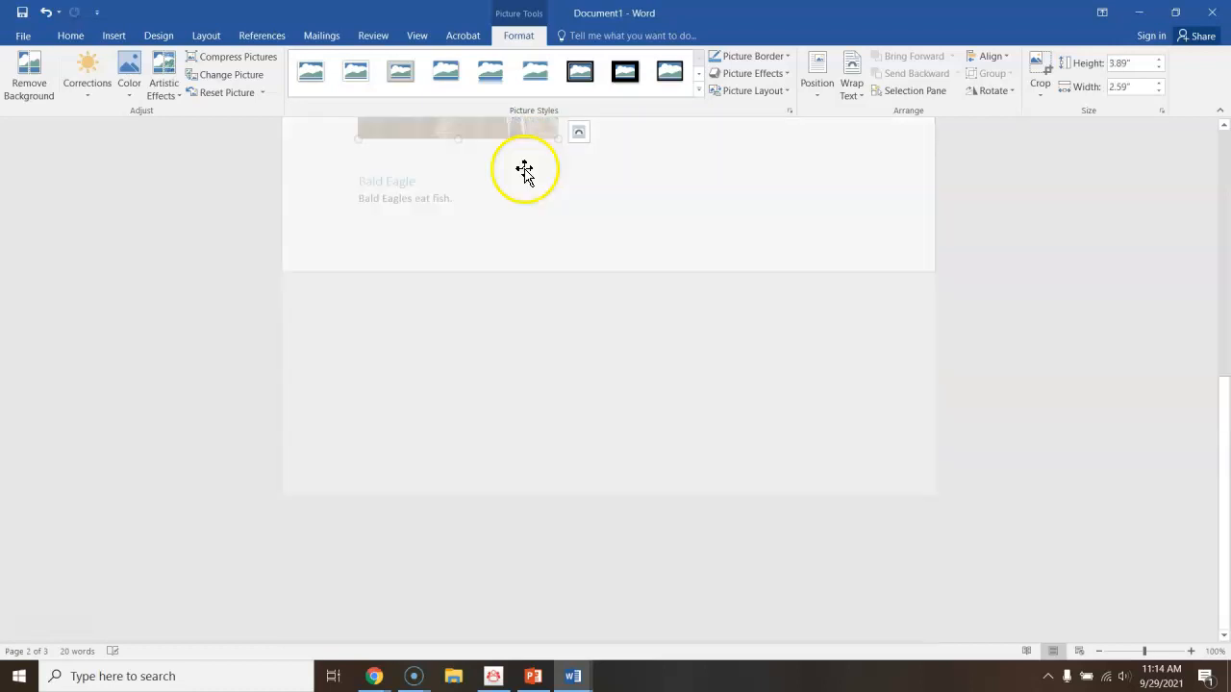
{"action": "scroll", "coordinate": [619, 461], "scroll_direction": "down", "scroll_amount": 1}
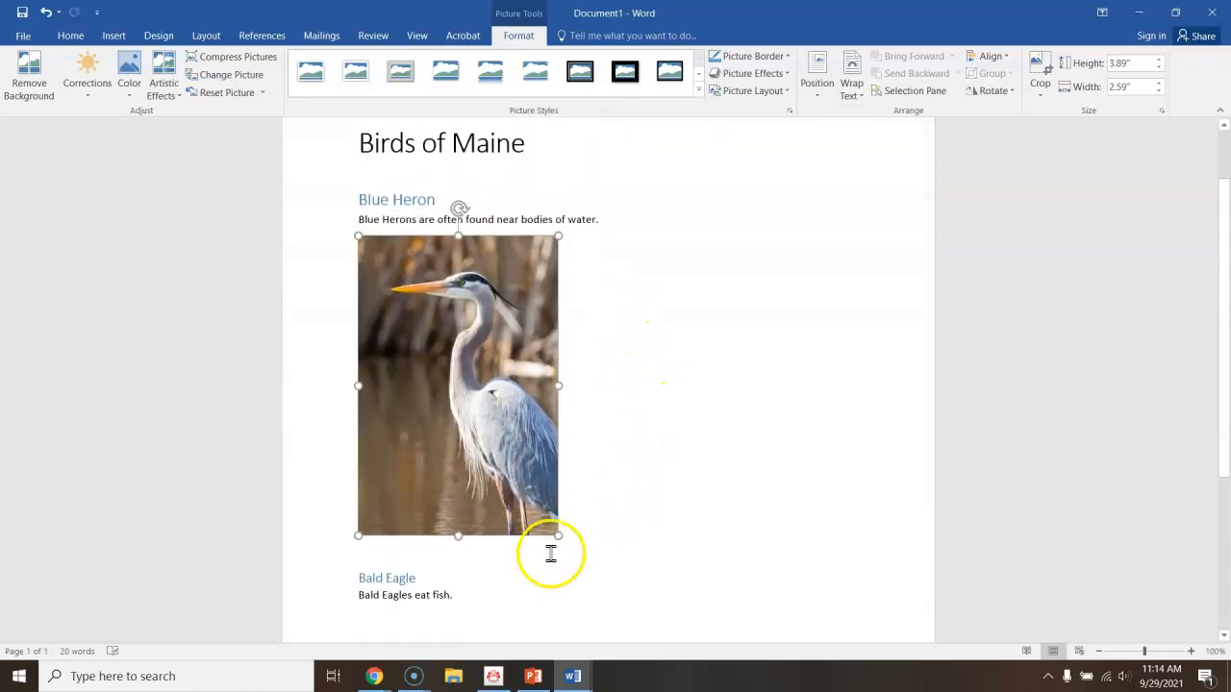
{"action": "left_click_drag", "start_coordinate": [558, 530], "coordinate": [516, 472]}
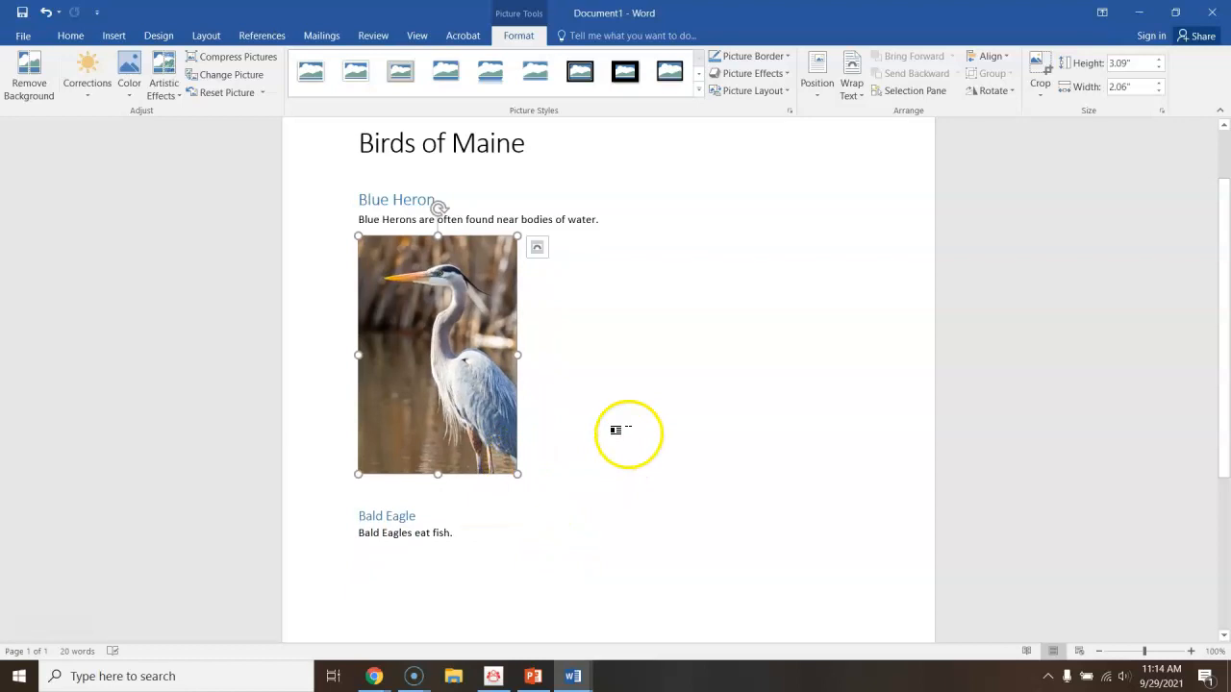
{"action": "left_click", "coordinate": [531, 347]}
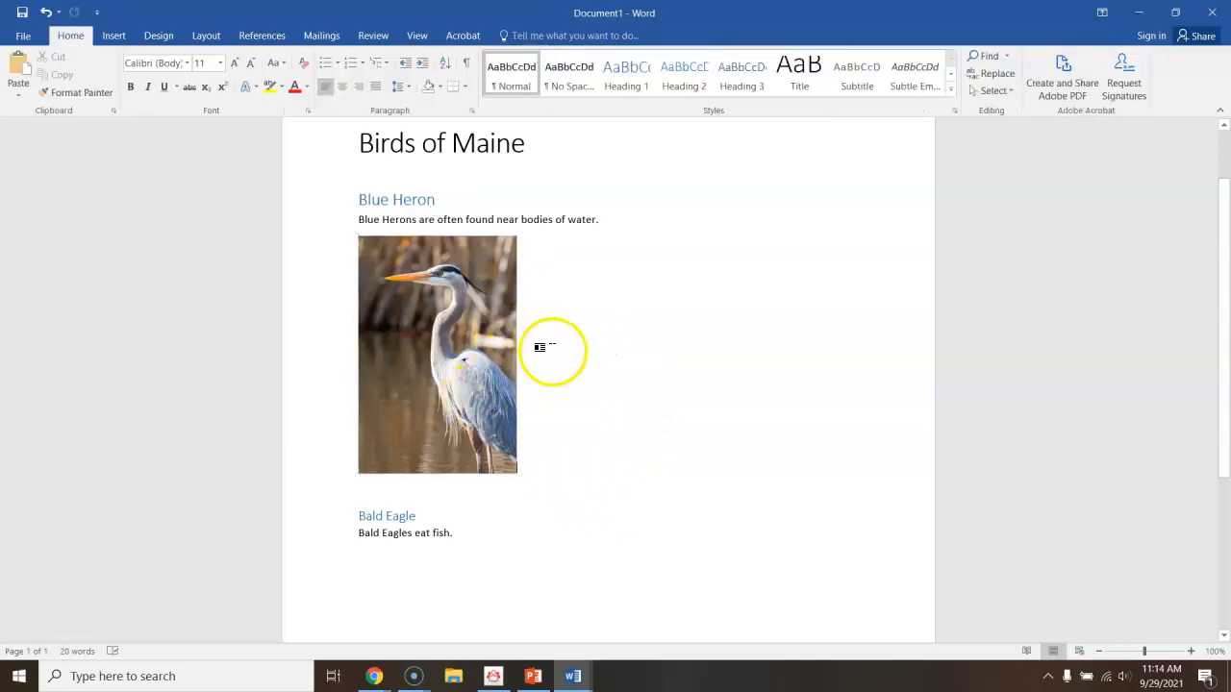
Step: Give the heron picture alt text with the title "Blue Heron" and the description "Blue heron standing in water"
{"action": "right_click", "coordinate": [443, 354]}
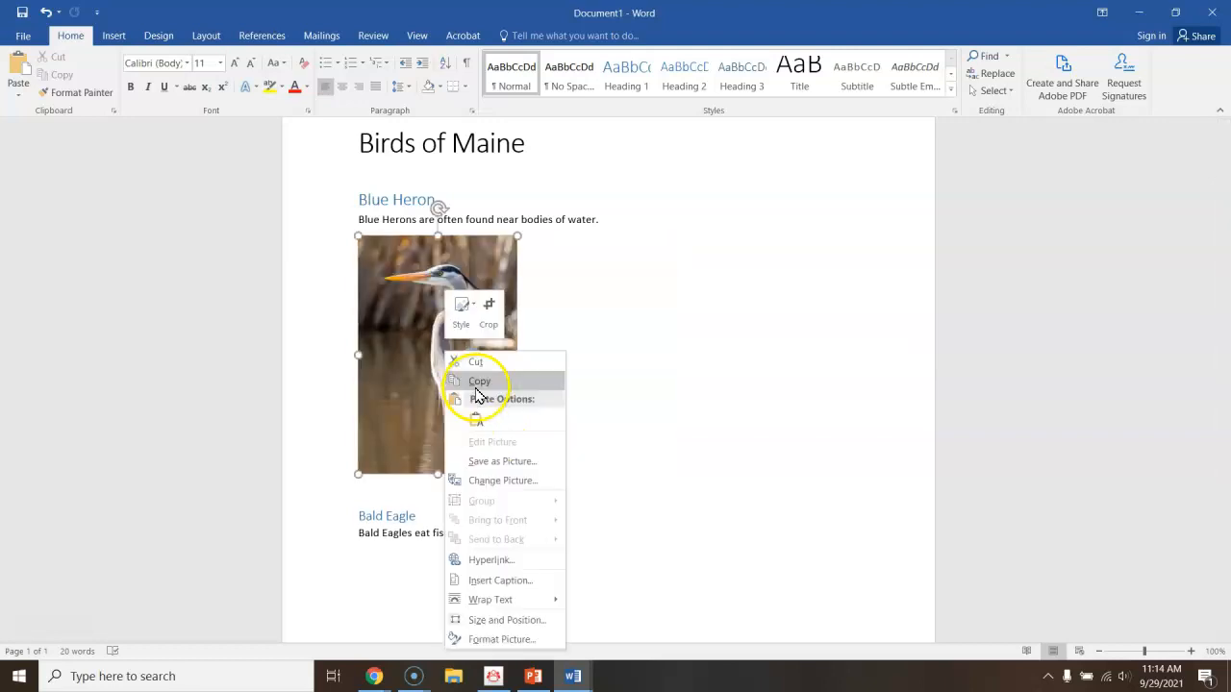
{"action": "left_click", "coordinate": [499, 639]}
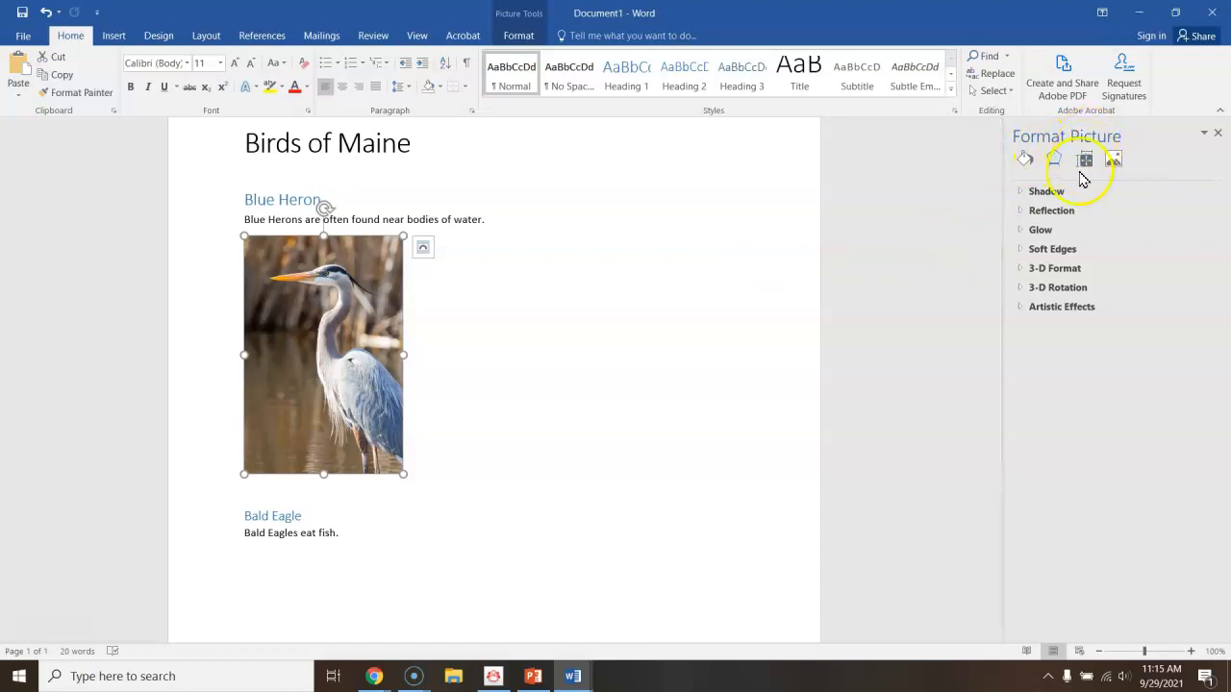
{"action": "left_click", "coordinate": [1087, 160]}
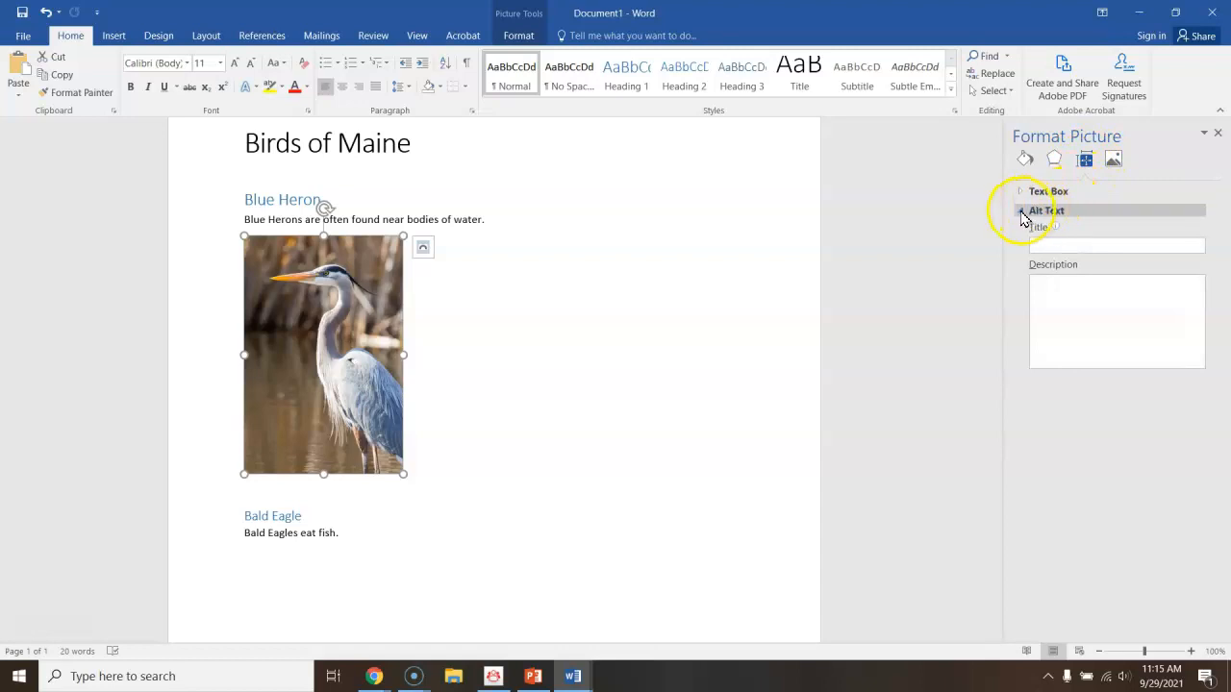
{"action": "left_click", "coordinate": [1048, 245]}
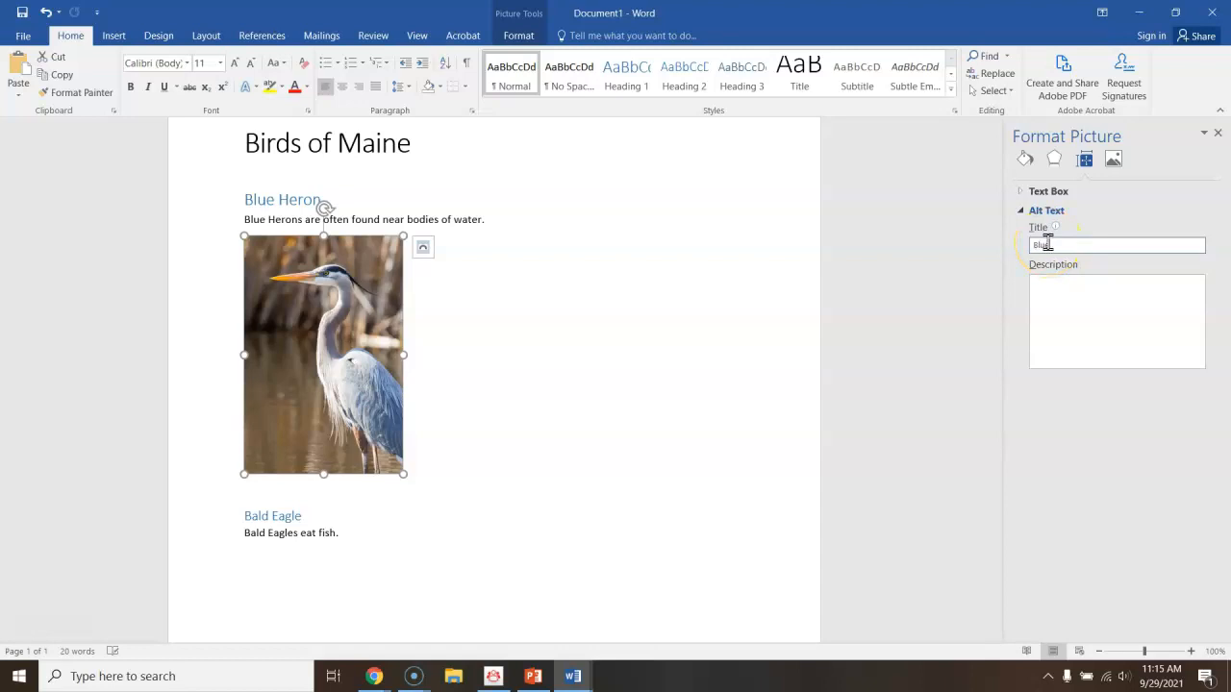
{"action": "left_click", "coordinate": [1063, 304]}
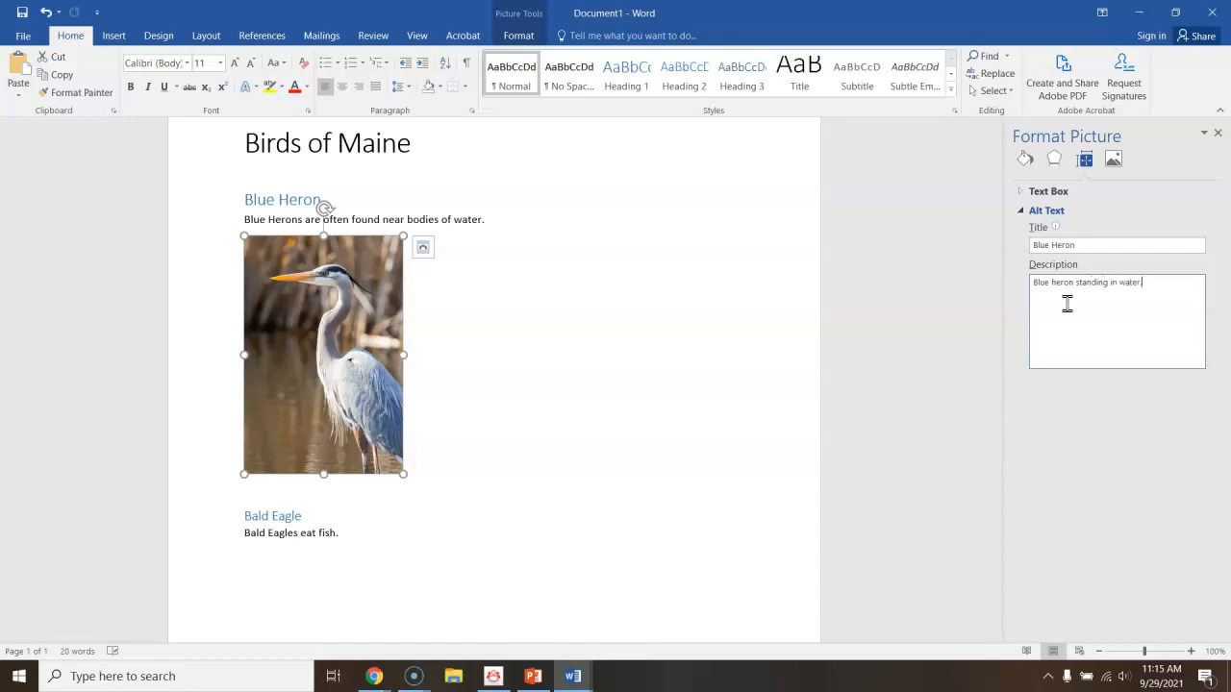
{"action": "left_click", "coordinate": [1218, 133]}
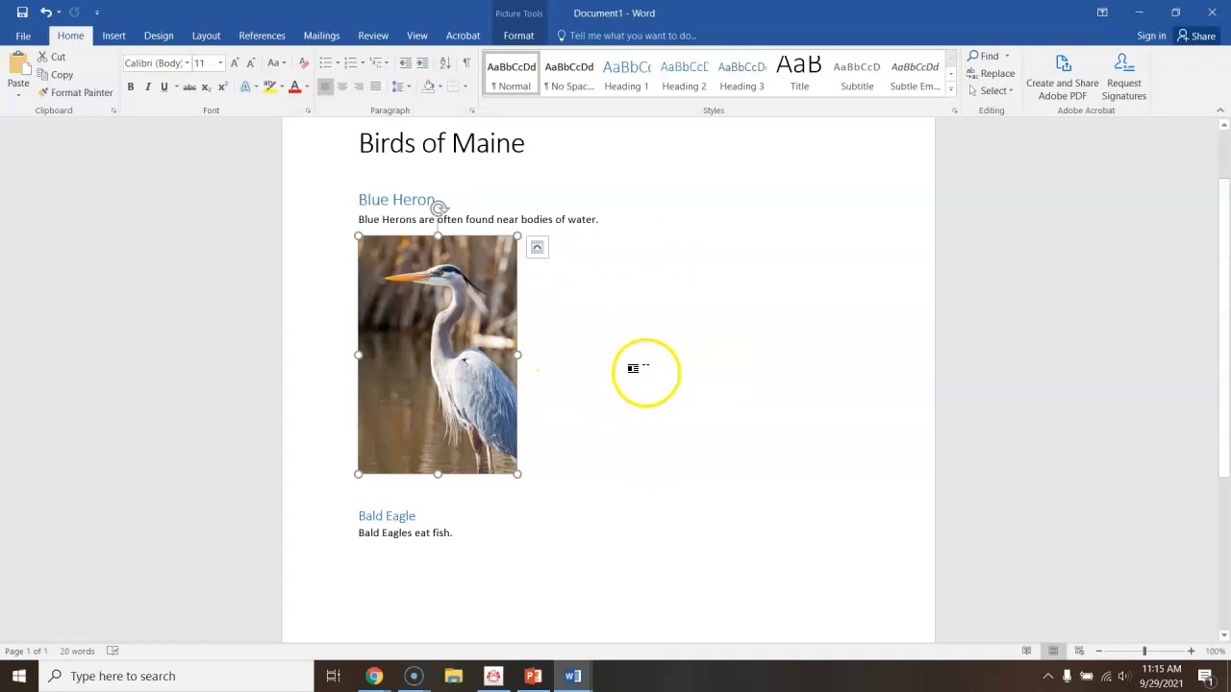
Step: Run the accessibility check on the document to examine its inspection results
{"action": "left_click", "coordinate": [24, 37]}
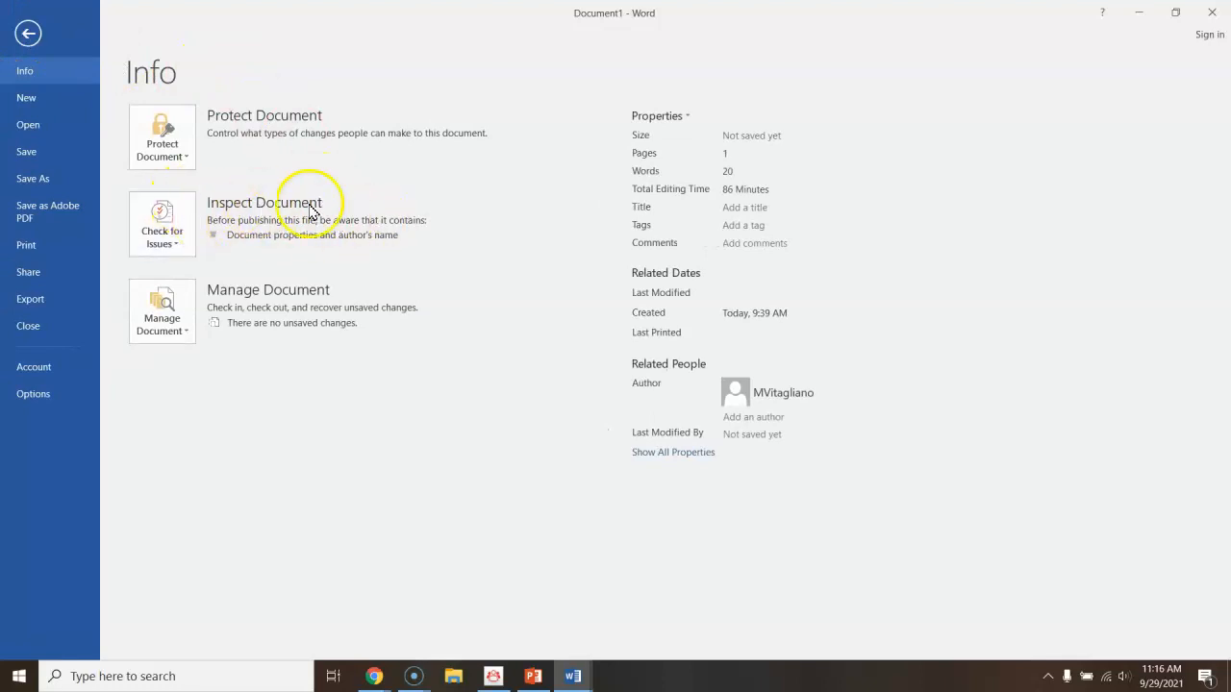
{"action": "left_click", "coordinate": [165, 233]}
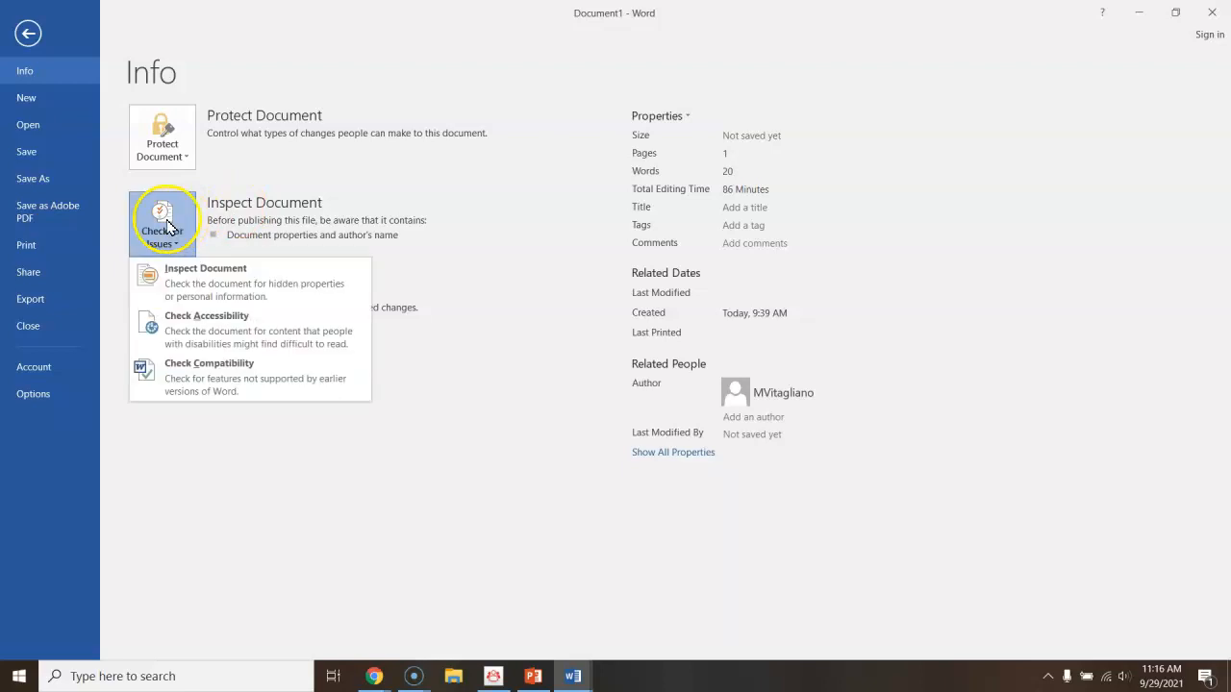
{"action": "left_click", "coordinate": [221, 331]}
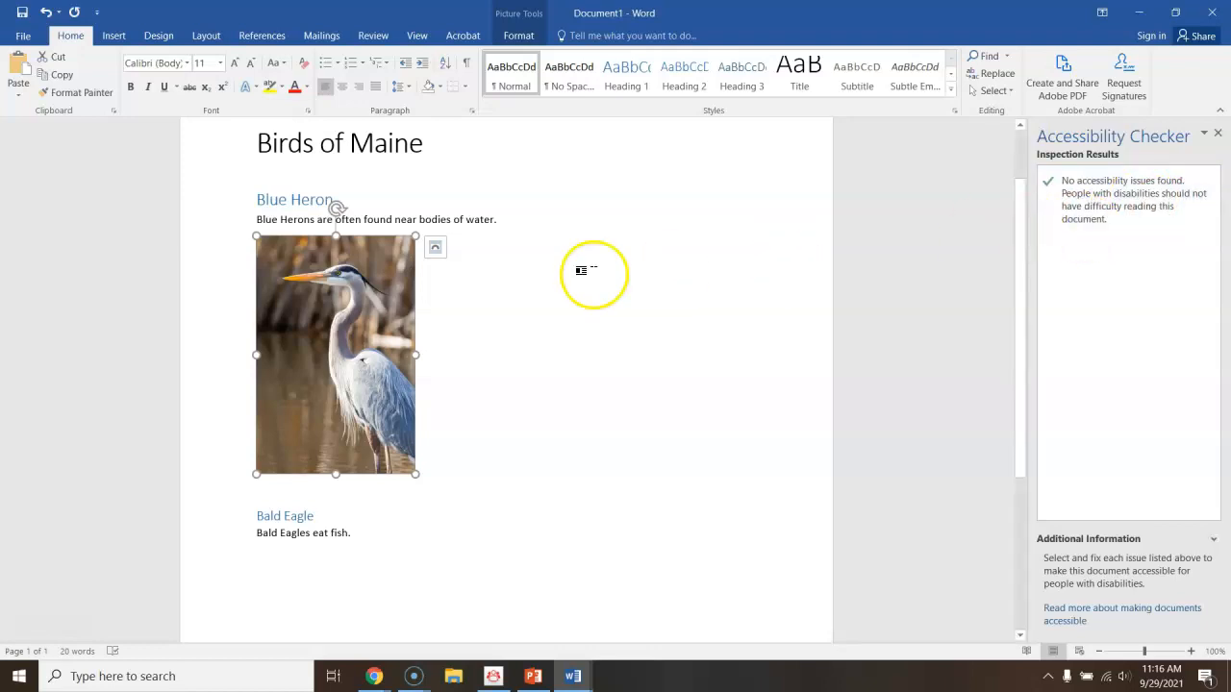
Step: Save the document to the Desktop as the PDF "Birds of Maine", keeping document structure tags for accessibility enabled in the PDF options
{"action": "left_click", "coordinate": [23, 36]}
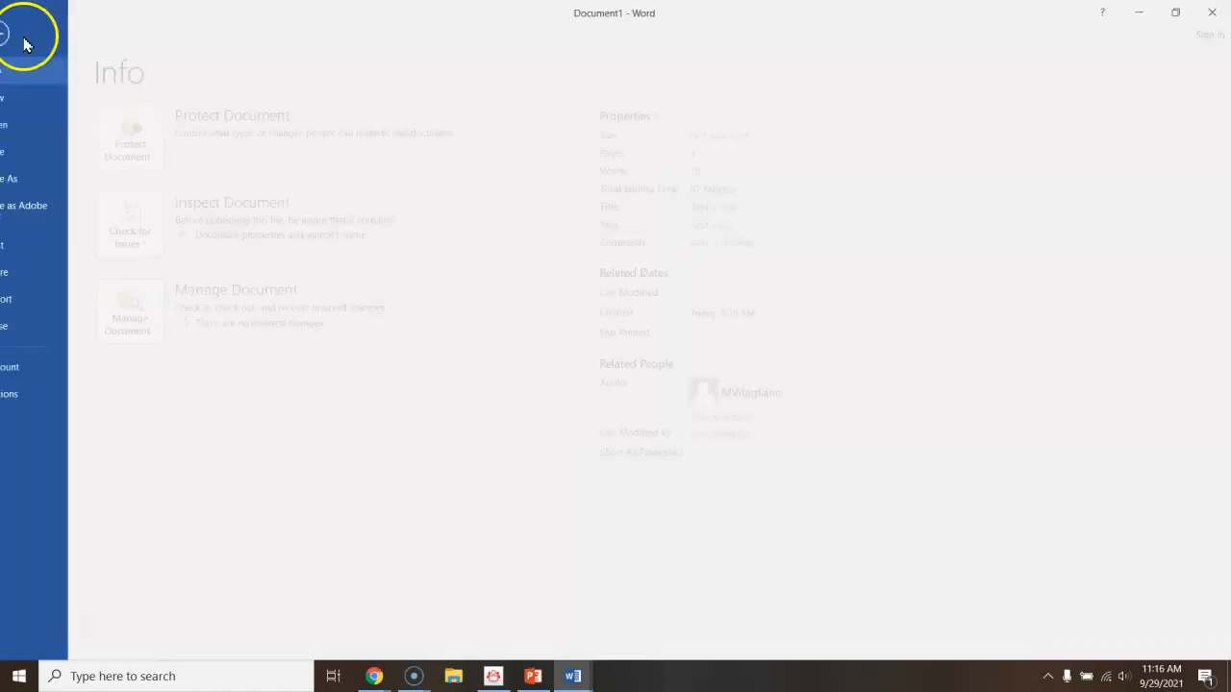
{"action": "left_click", "coordinate": [34, 190]}
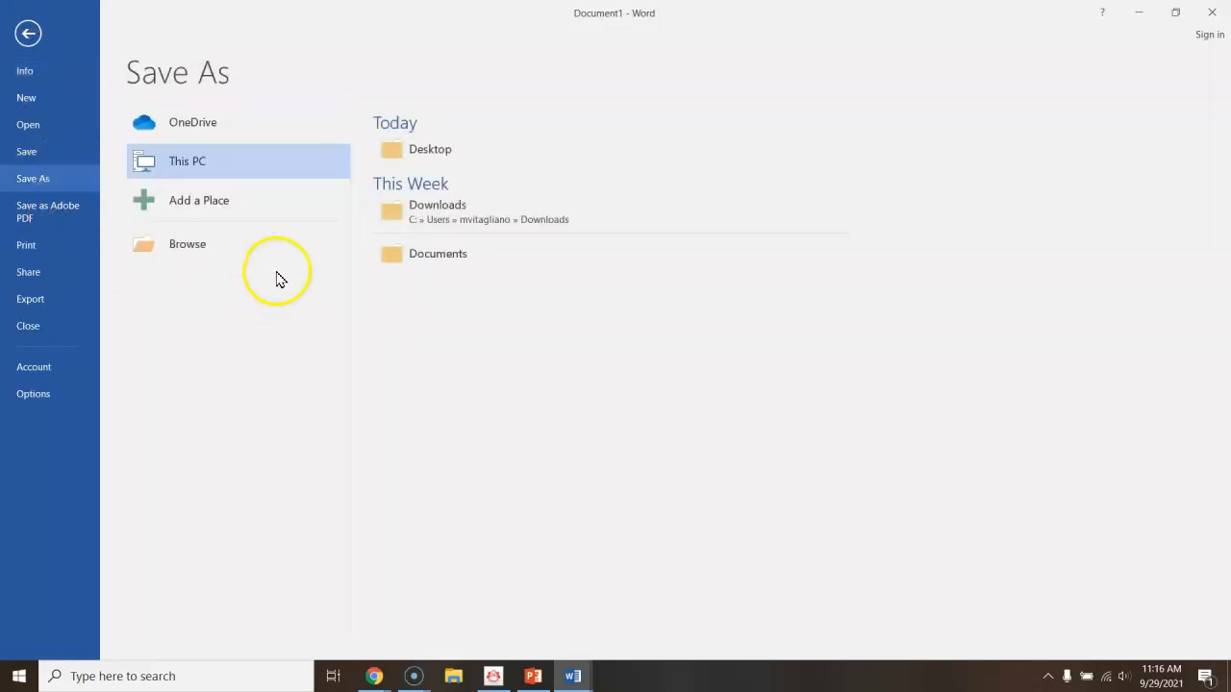
{"action": "left_click", "coordinate": [438, 157]}
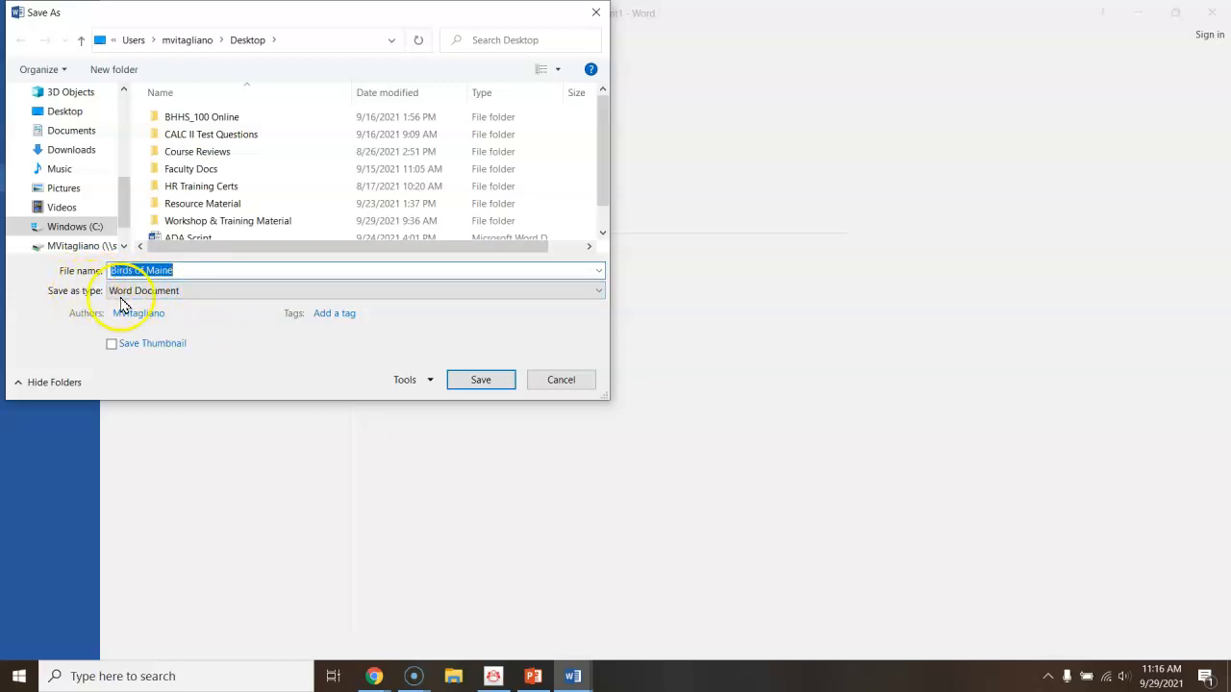
{"action": "left_click", "coordinate": [187, 294]}
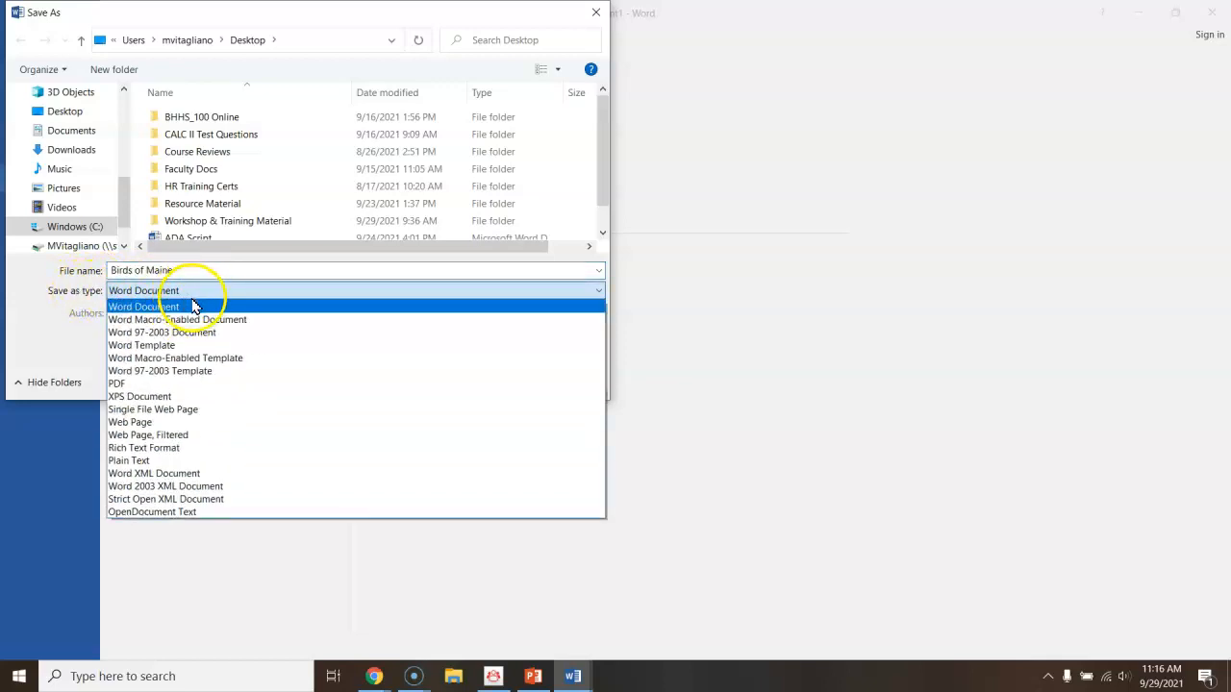
{"action": "left_click", "coordinate": [128, 385]}
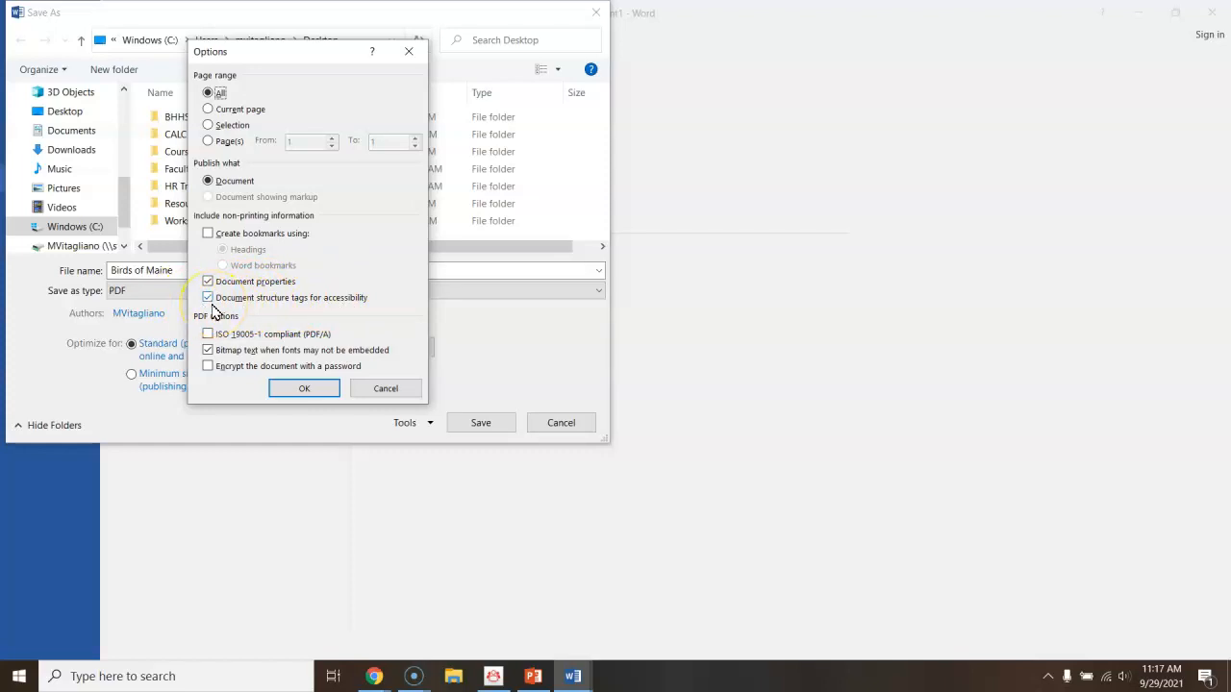
{"action": "left_click", "coordinate": [302, 391]}
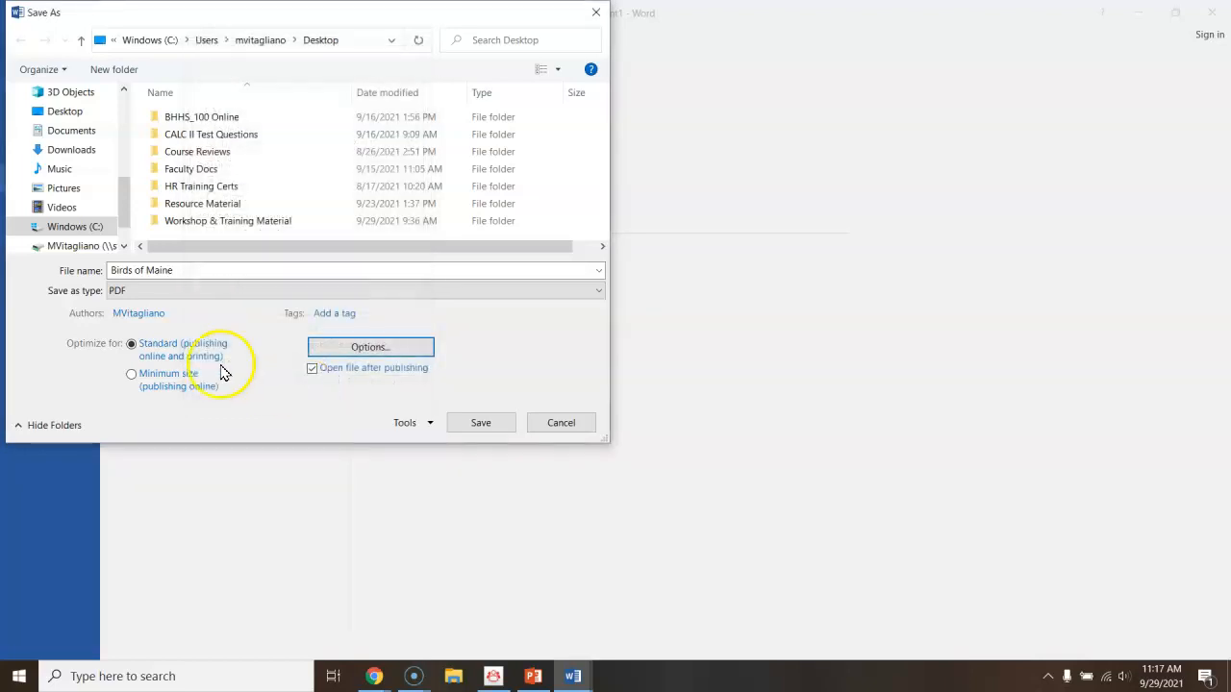
{"action": "left_click", "coordinate": [478, 424]}
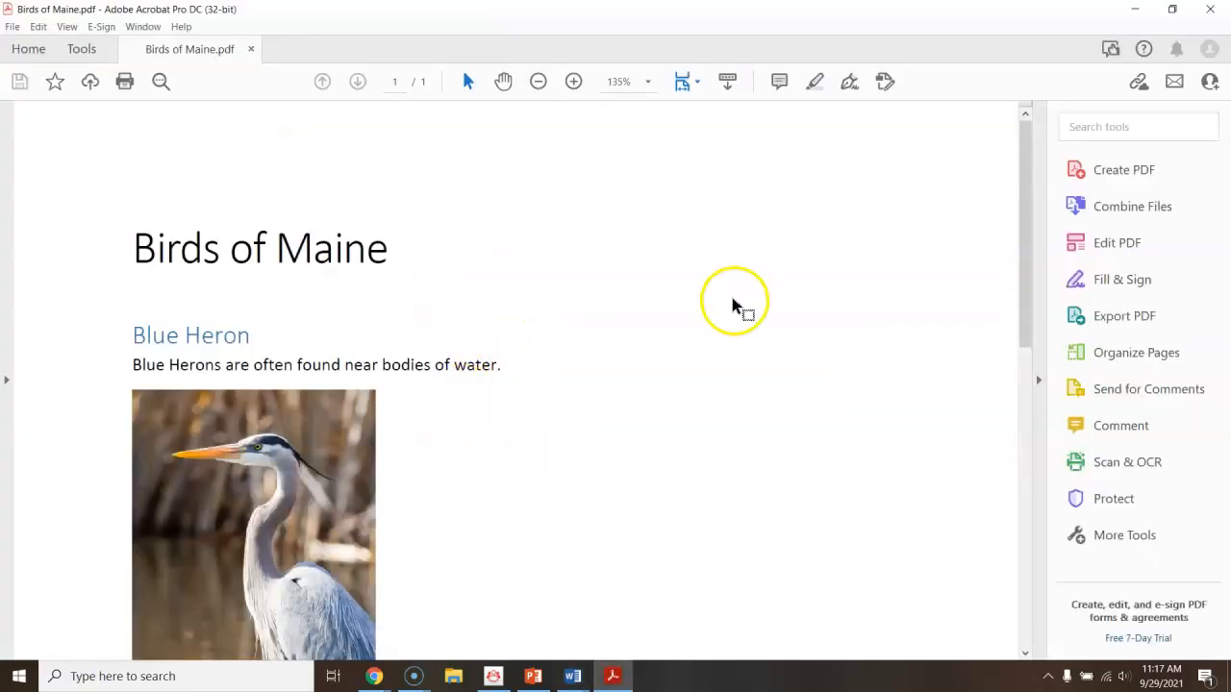
Step: Look through the exported Birds of Maine PDF and open its document properties to check whether it is tagged
{"action": "scroll", "coordinate": [549, 317], "scroll_direction": "down", "scroll_amount": 2}
{"action": "scroll", "coordinate": [452, 409], "scroll_direction": "down", "scroll_amount": 3}
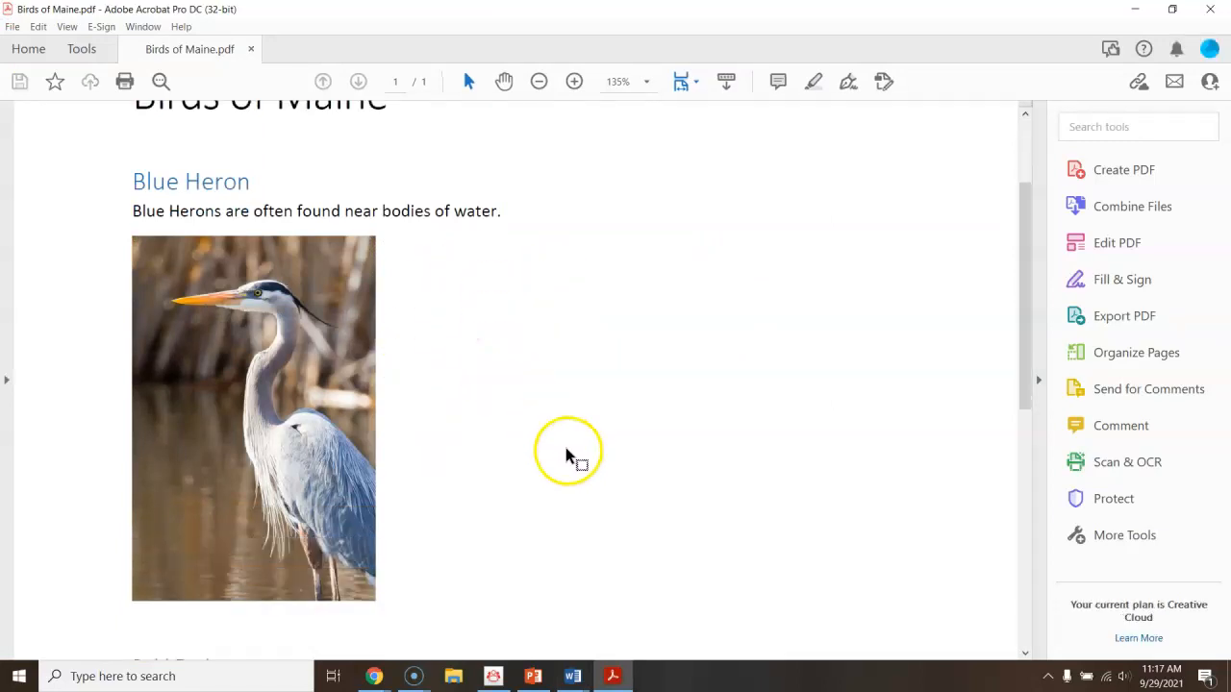
{"action": "scroll", "coordinate": [564, 450], "scroll_direction": "down", "scroll_amount": 8}
{"action": "scroll", "coordinate": [556, 455], "scroll_direction": "up", "scroll_amount": 4}
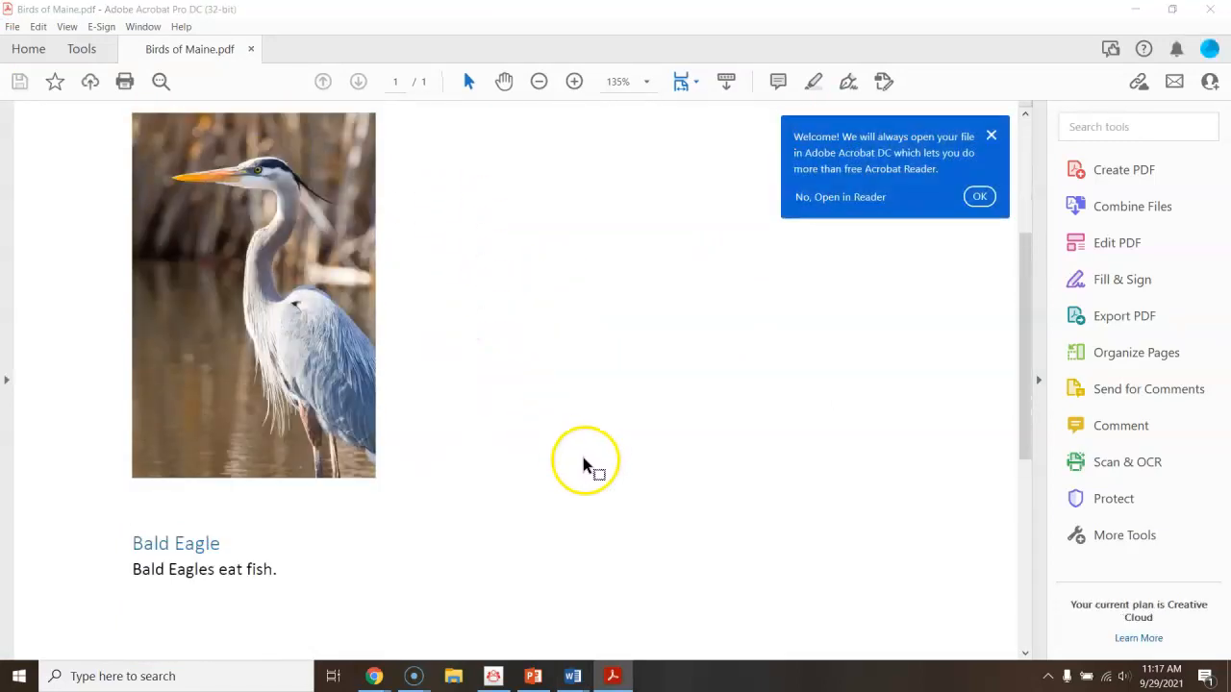
{"action": "scroll", "coordinate": [583, 462], "scroll_direction": "up", "scroll_amount": 8}
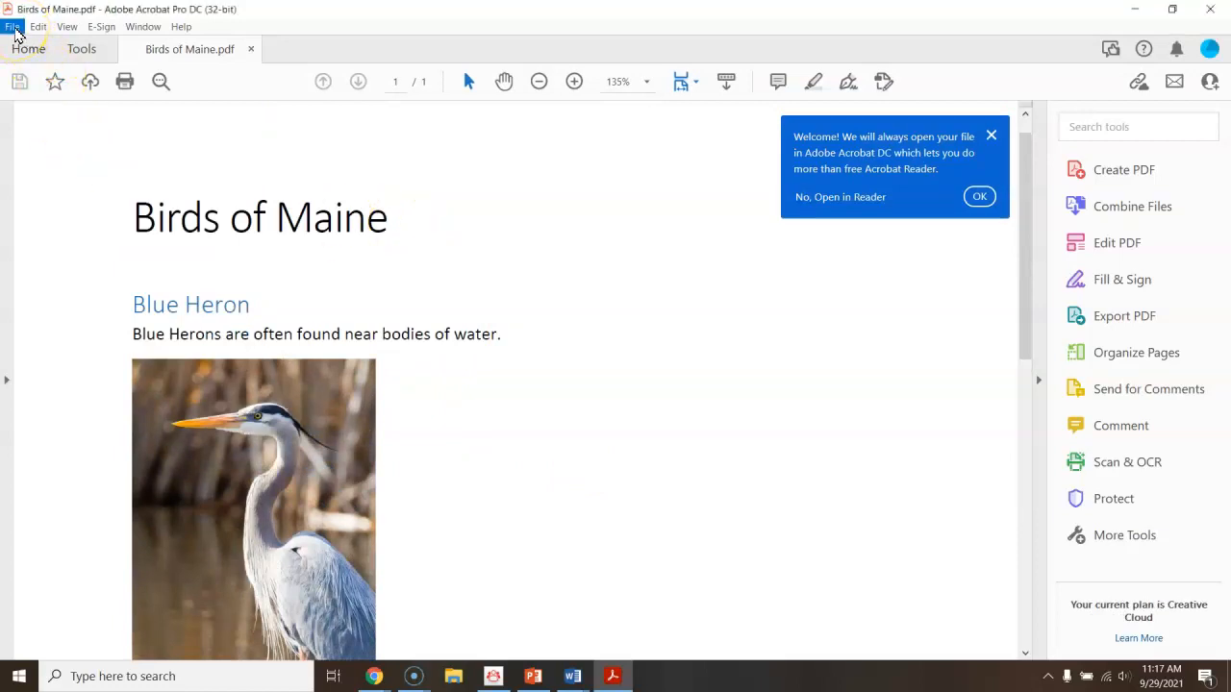
{"action": "left_click", "coordinate": [14, 29]}
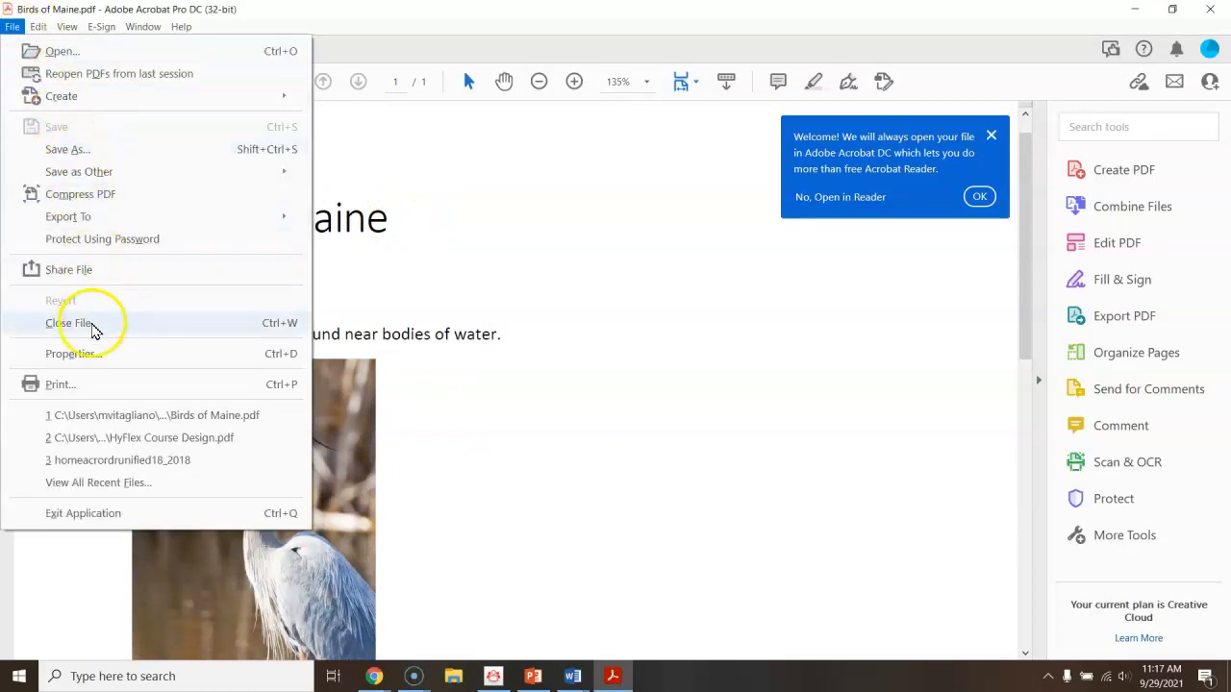
{"action": "left_click", "coordinate": [88, 355]}
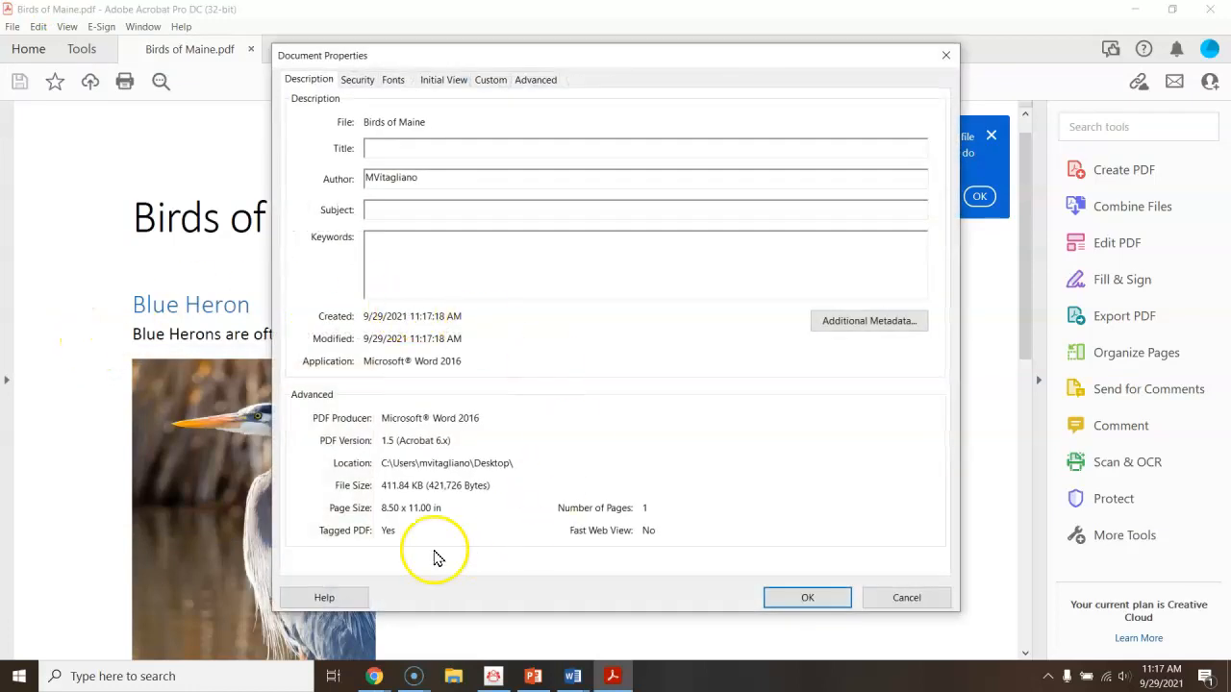